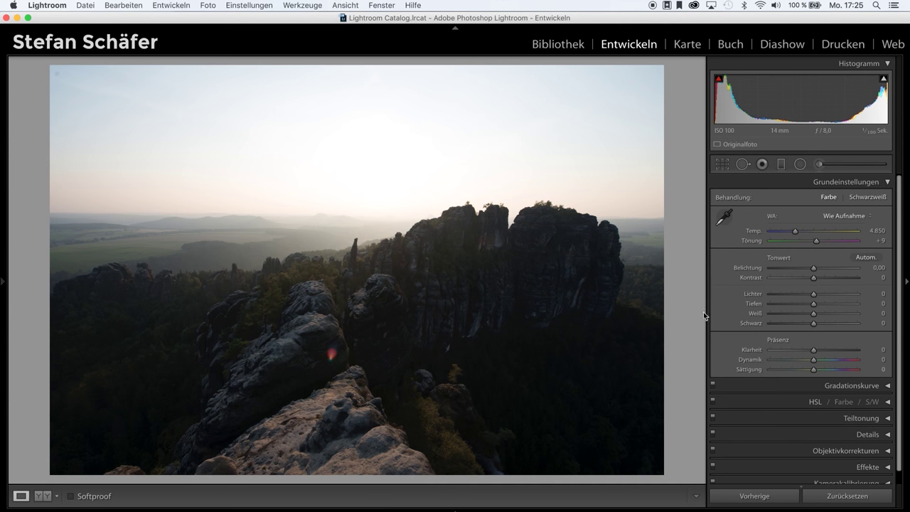
Step: Lift shadows to +85 and recover highlights to −74, using the Alt clipping preview for whites +18 and blacks −15, then set contrast +16
left_click_drag(831, 302, 852, 308)
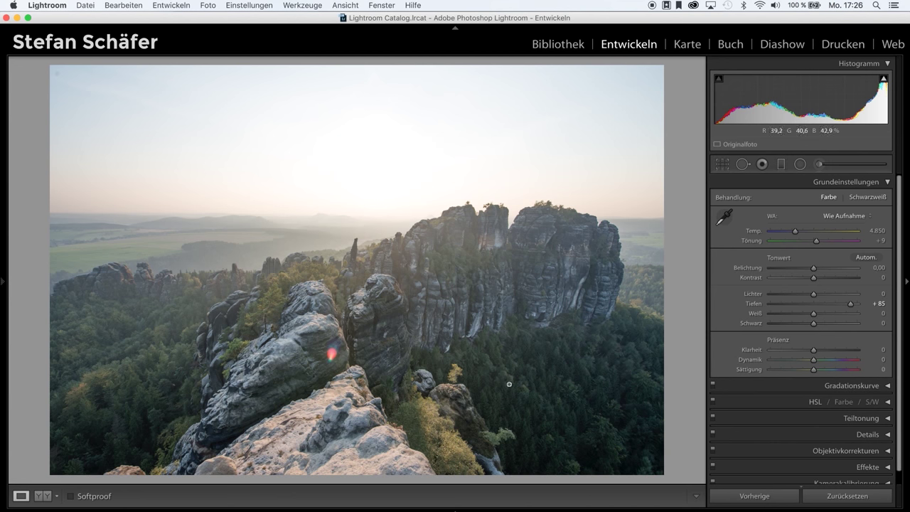
left_click_drag(813, 295, 782, 295)
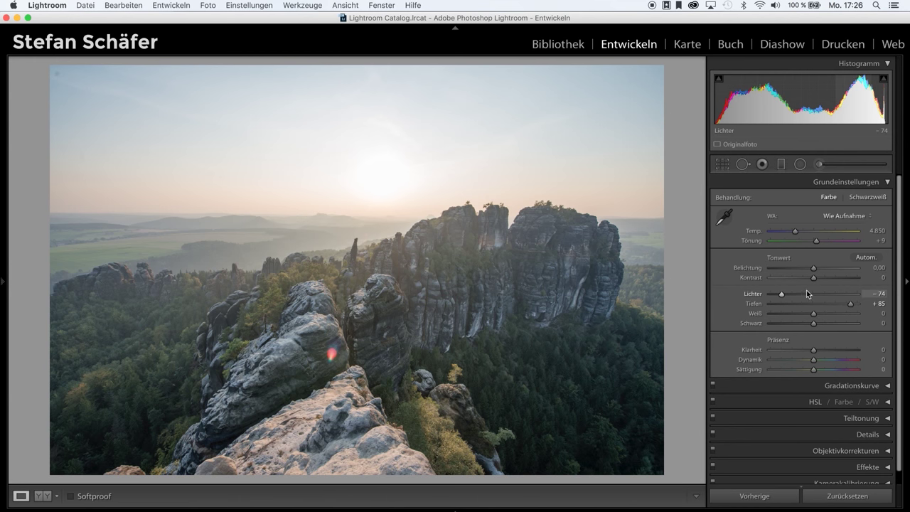
key("alt")
mouse_move(813, 313)
left_mouse_down()
mouse_move(822, 314)
mouse_move(807, 325)
left_mouse_up()
key("alt")
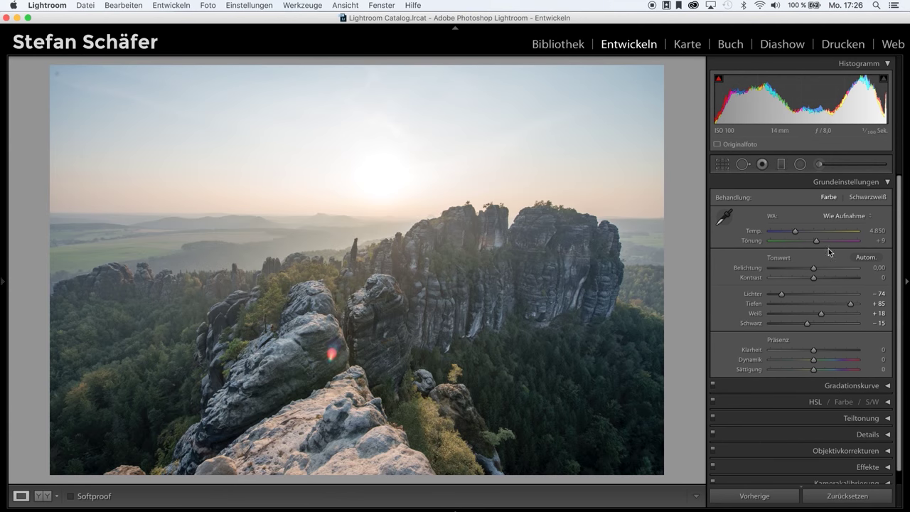
left_click(820, 278)
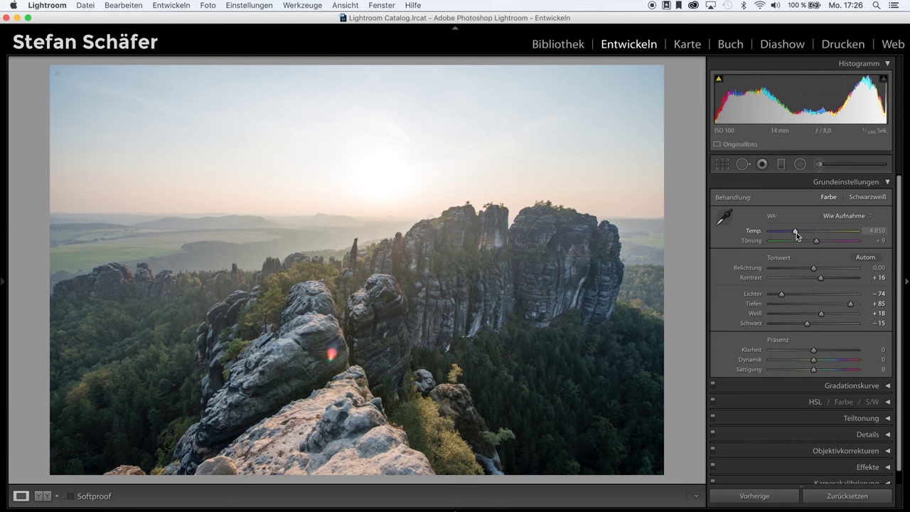
Step: Warm the white balance to temperature 8,240 with tint +22
left_click_drag(796, 231, 824, 233)
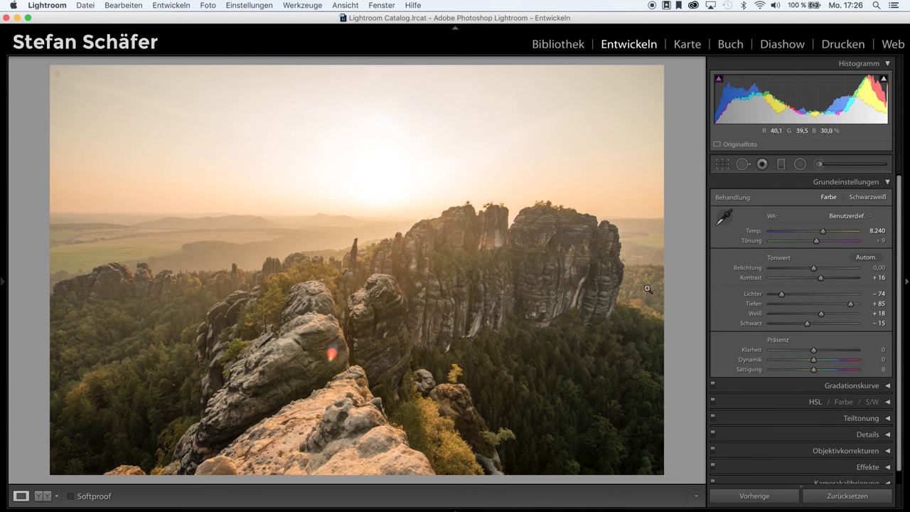
left_click_drag(818, 241, 822, 244)
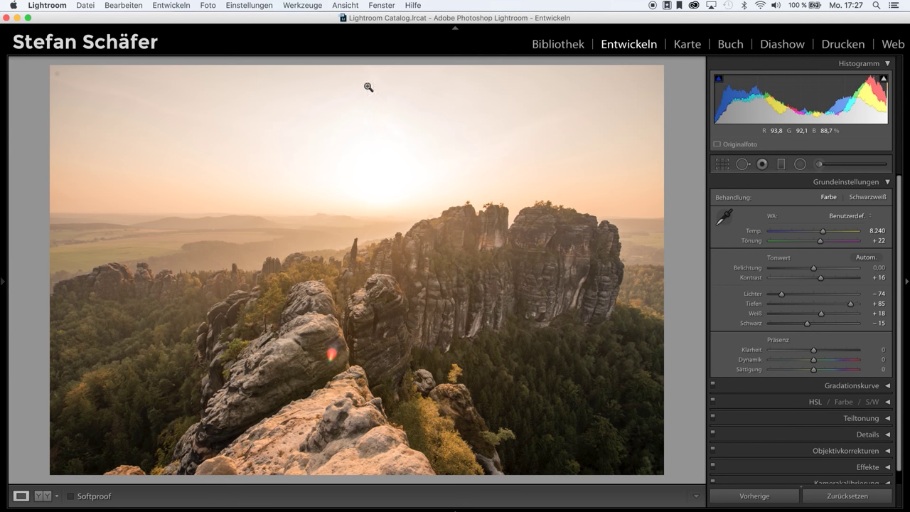
left_click(781, 164)
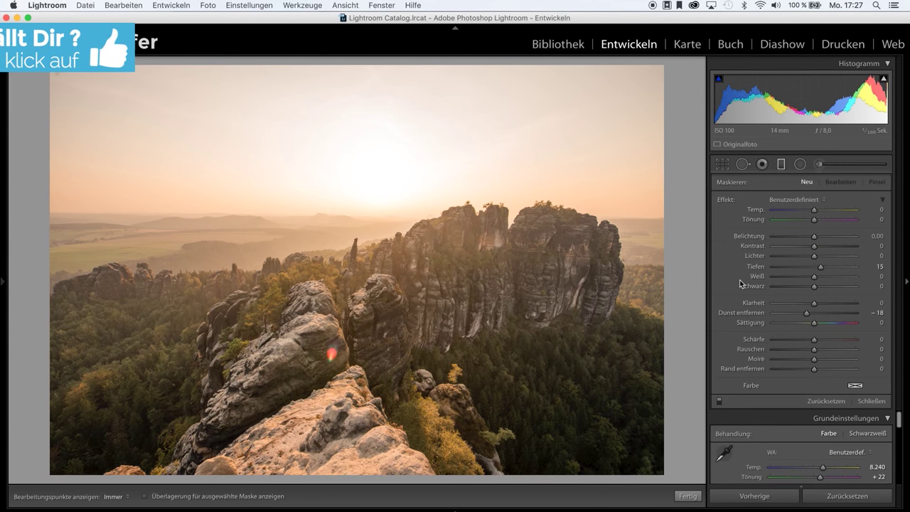
Step: Reset the graduated filter, drag it from sky top to horizon, and set exposure −0.94
left_click(727, 200, "alt")
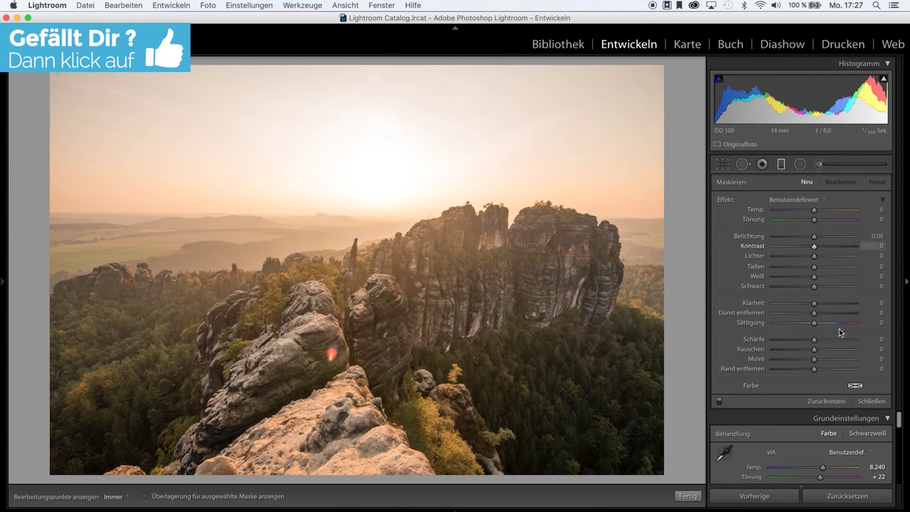
left_click_drag(814, 237, 808, 237)
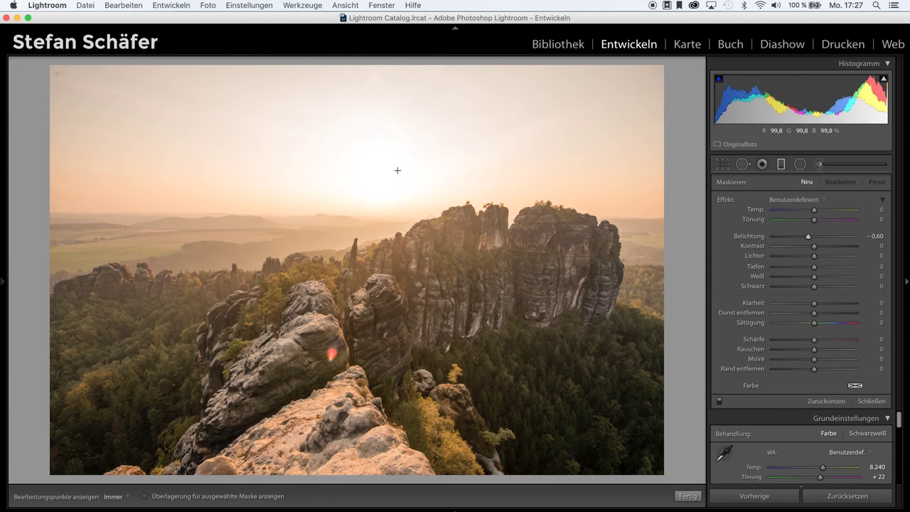
key("shift")
left_click_drag(350, 95, 350, 327)
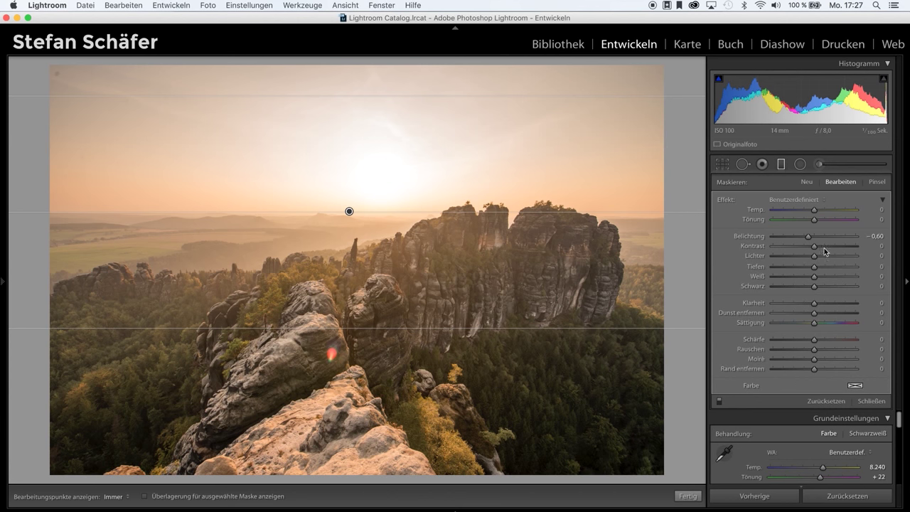
left_click_drag(810, 241, 806, 242)
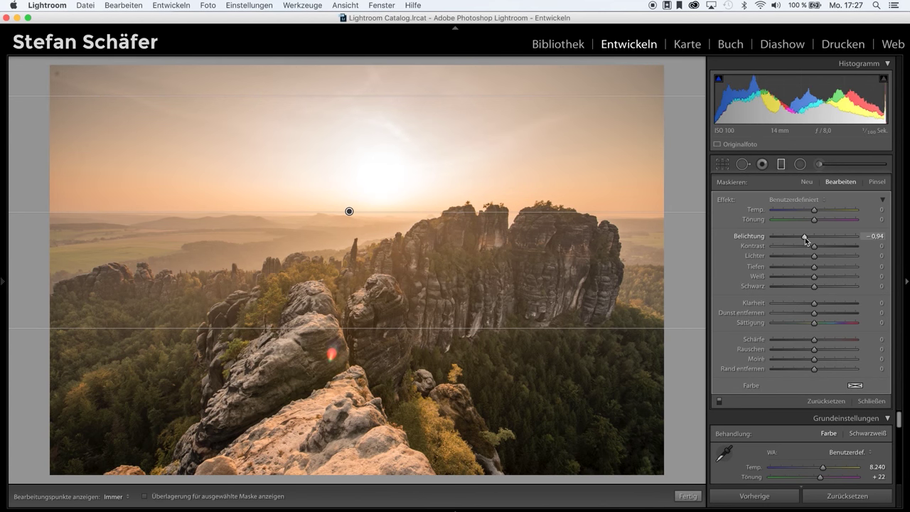
left_click(686, 496)
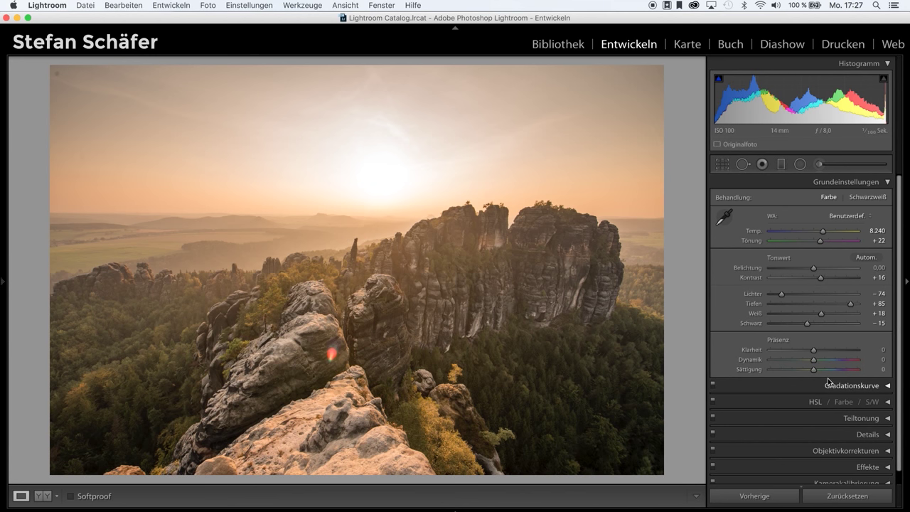
Step: Boost vibrance to +17 and clarity to +4, then collapse the Basic panel
left_click_drag(813, 359, 821, 359)
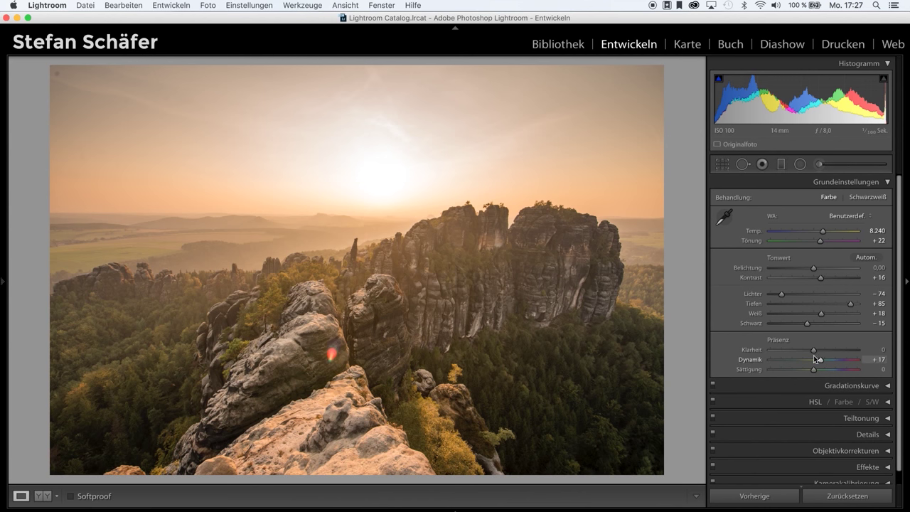
left_click_drag(814, 351, 816, 351)
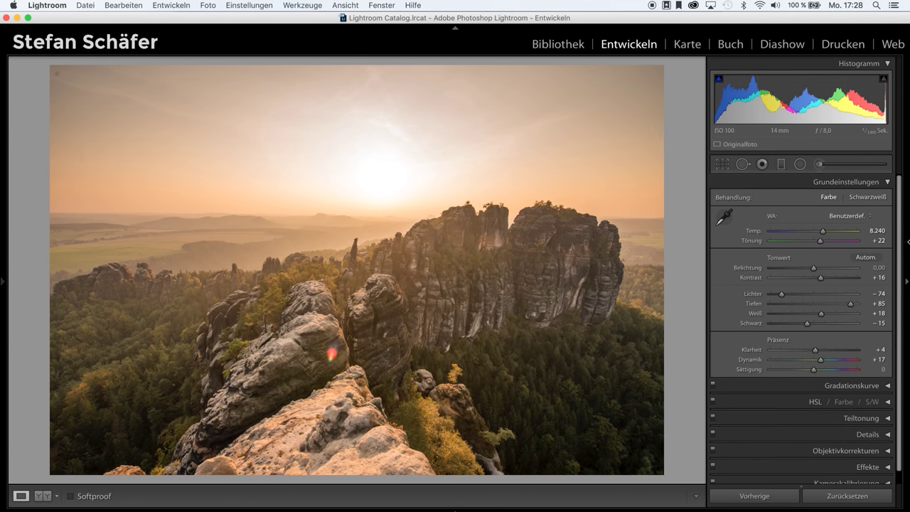
left_click(888, 184)
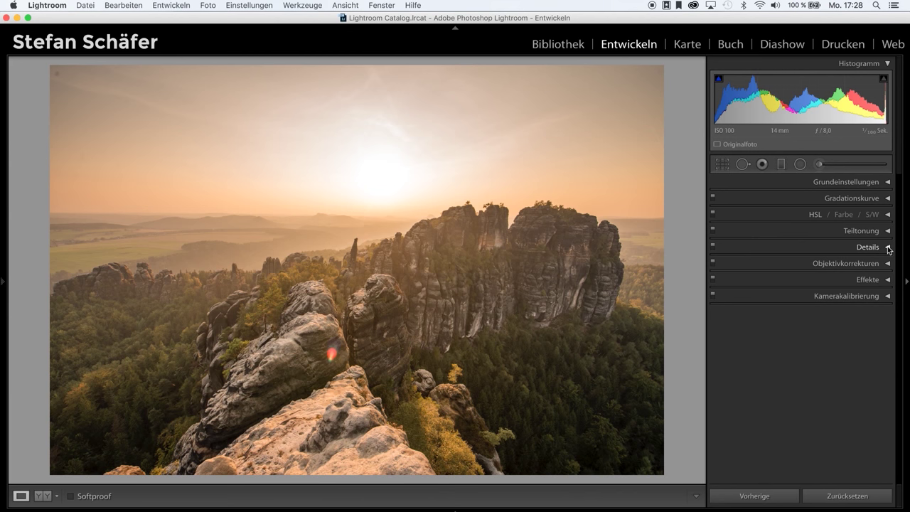
Step: In Detail, set sharpening Amount 80 and Masking 42 with the Alt preview, then check the sky at 1:1
left_click(888, 247)
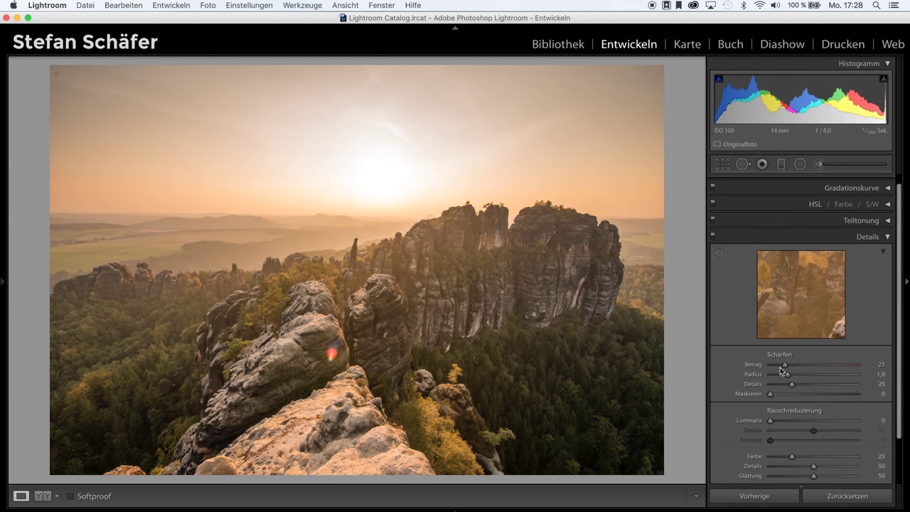
key("alt")
left_click_drag(788, 369, 823, 364)
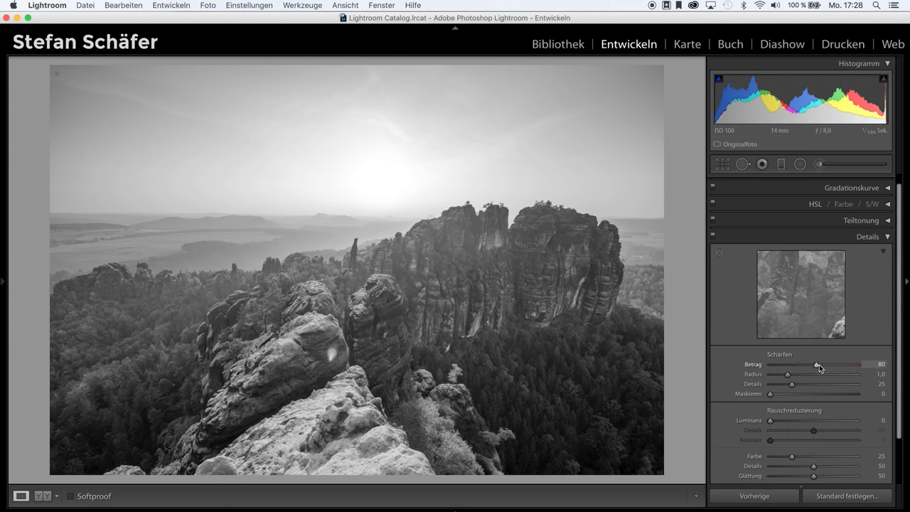
left_click_drag(818, 368, 817, 369)
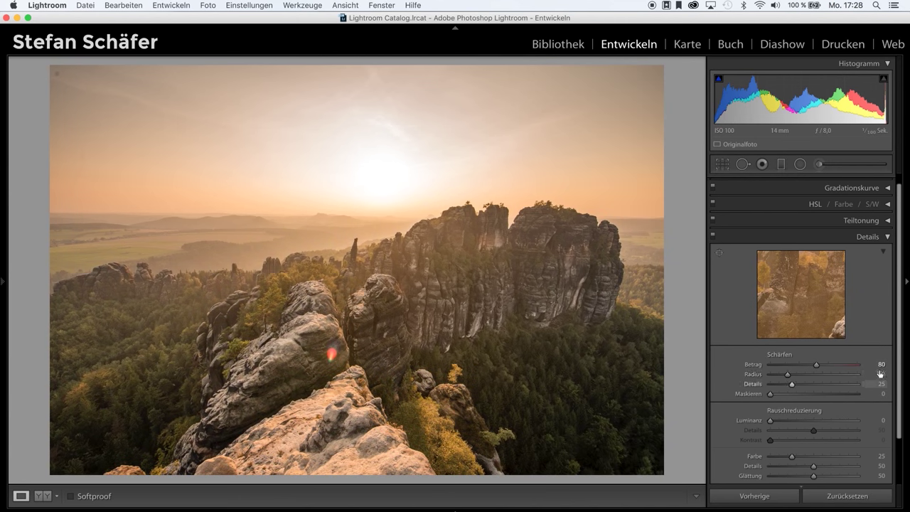
left_click_drag(771, 395, 808, 392)
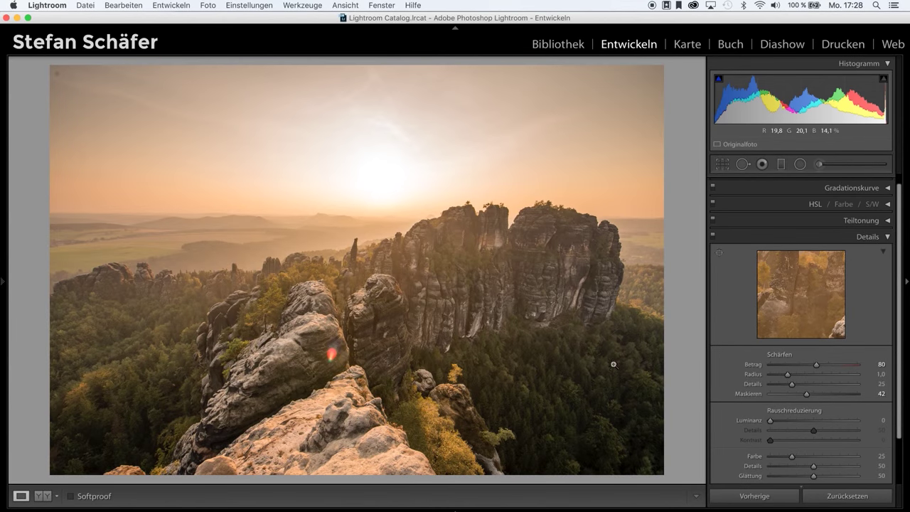
left_click_drag(57, 73, 395, 199)
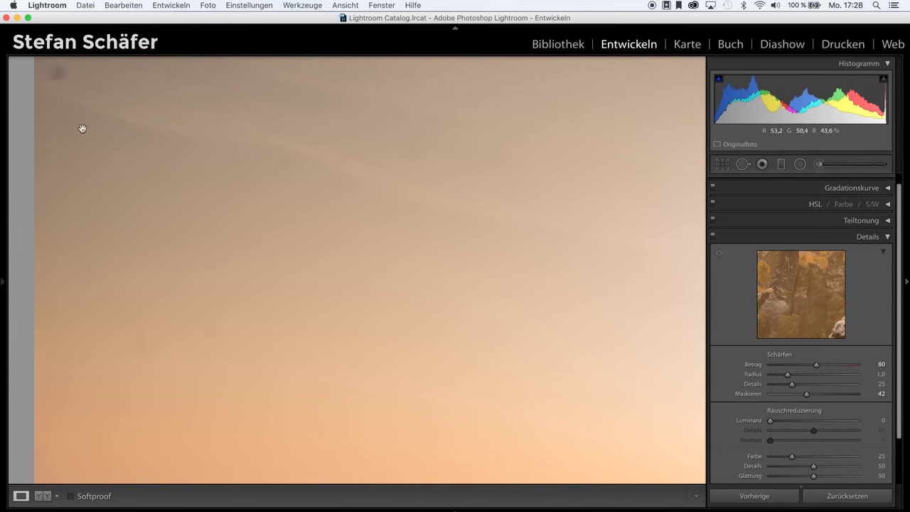
Step: Check the sky for sensor dust using Visualize Spots in the spot removal tool
left_click(742, 164)
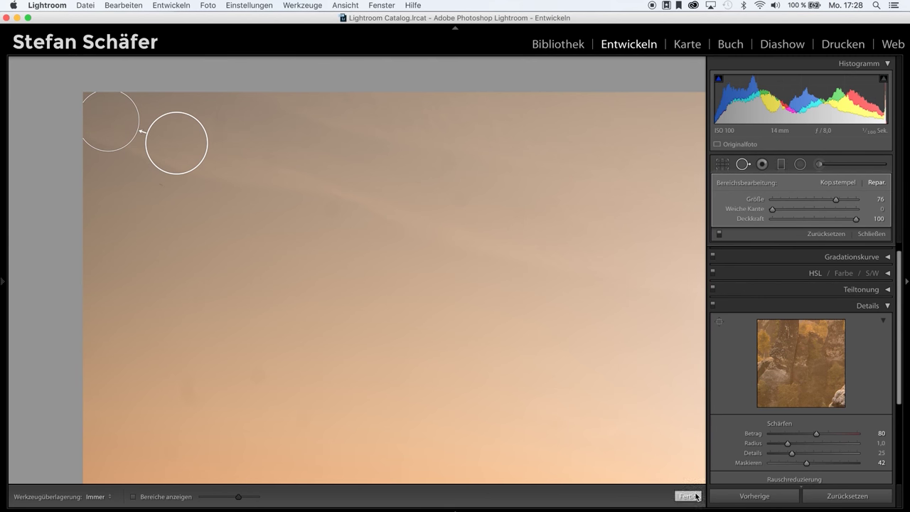
left_click(135, 496)
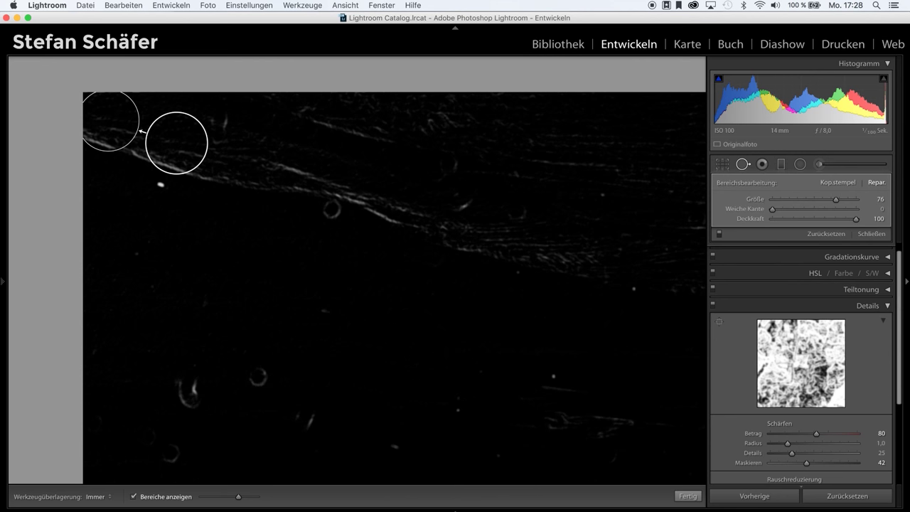
left_click(687, 496)
left_click(531, 341)
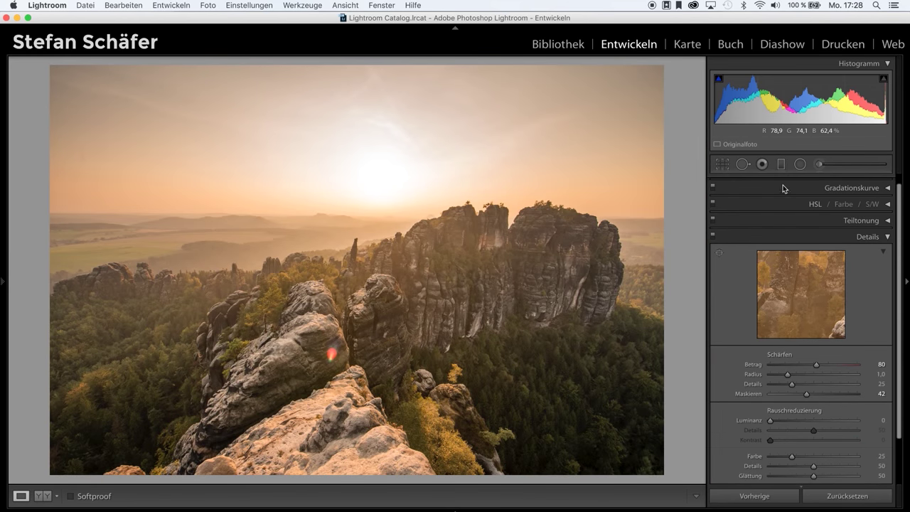
Step: Raise Visualize Spots sensitivity and heal dust spots in the upper-left and upper-right sky
left_click(742, 163)
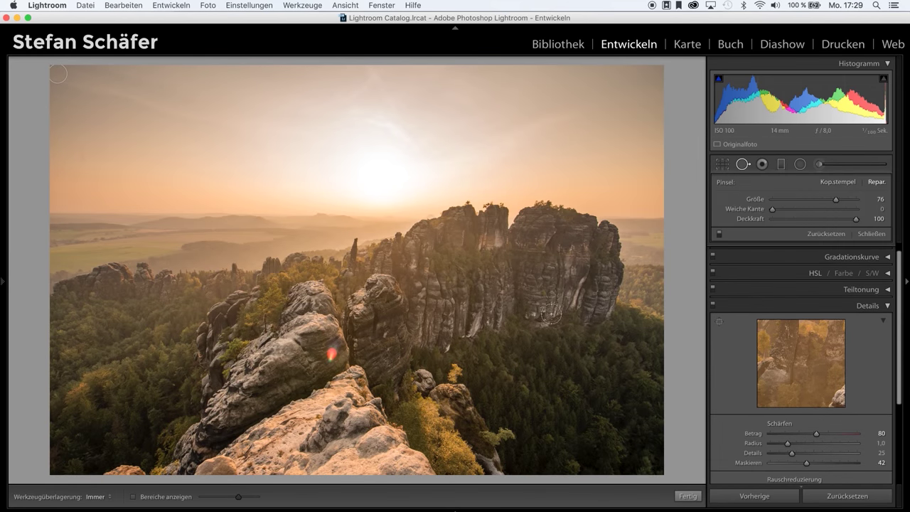
left_click(134, 497)
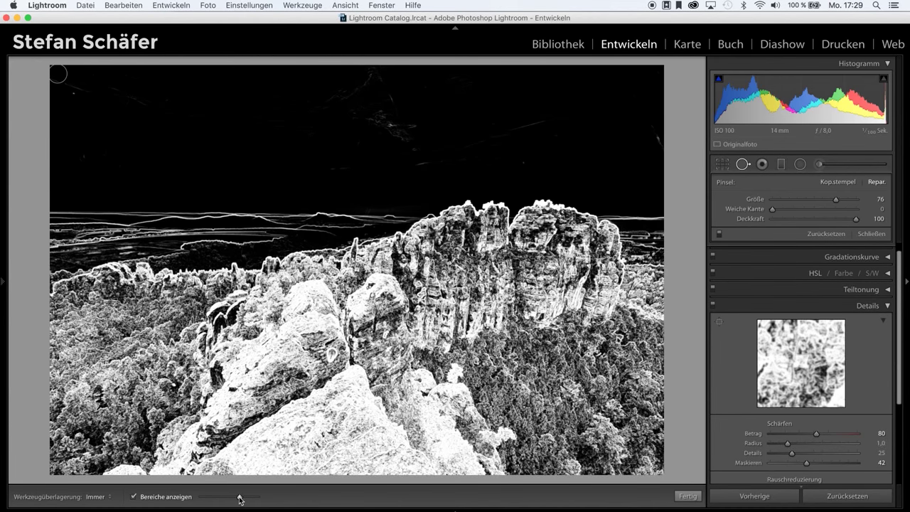
left_click_drag(255, 497, 253, 497)
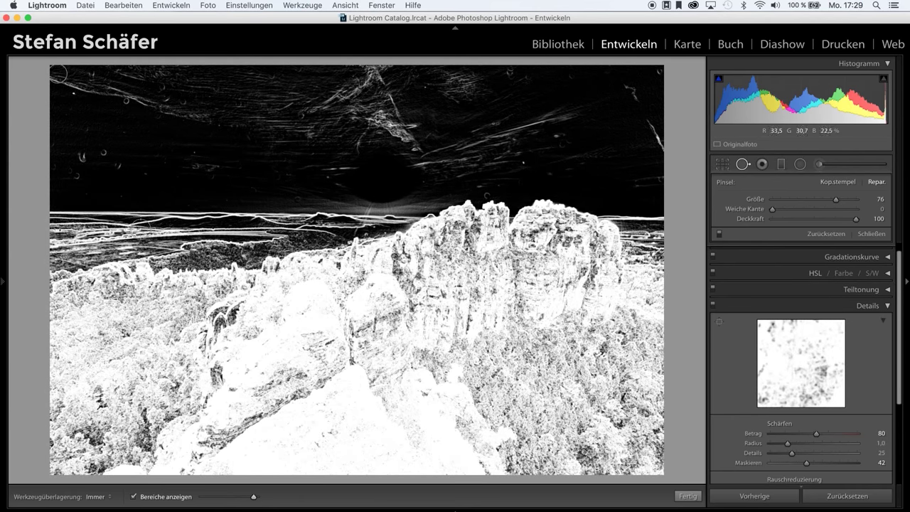
left_click(103, 152)
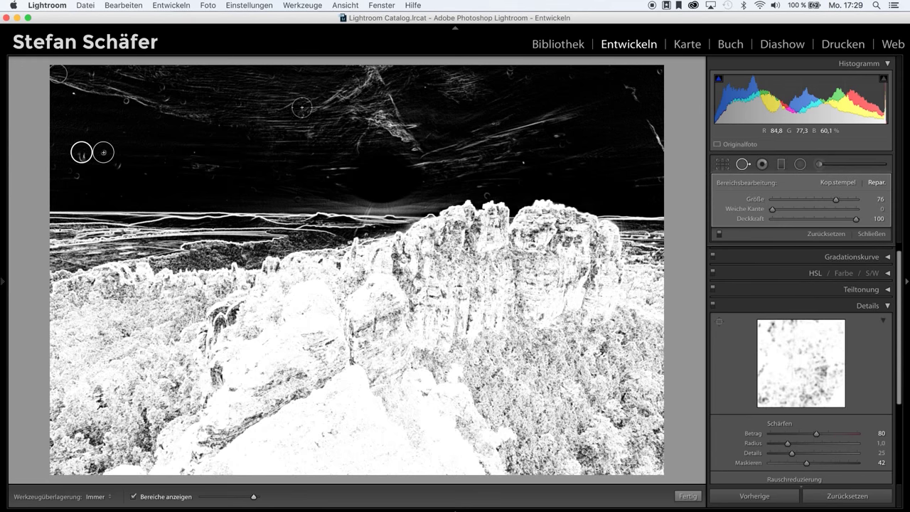
left_click(509, 72)
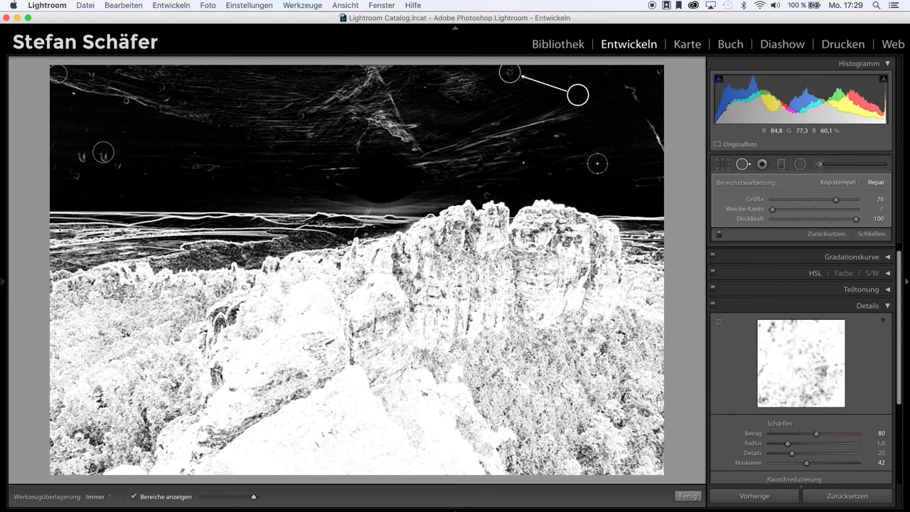
left_click(688, 496)
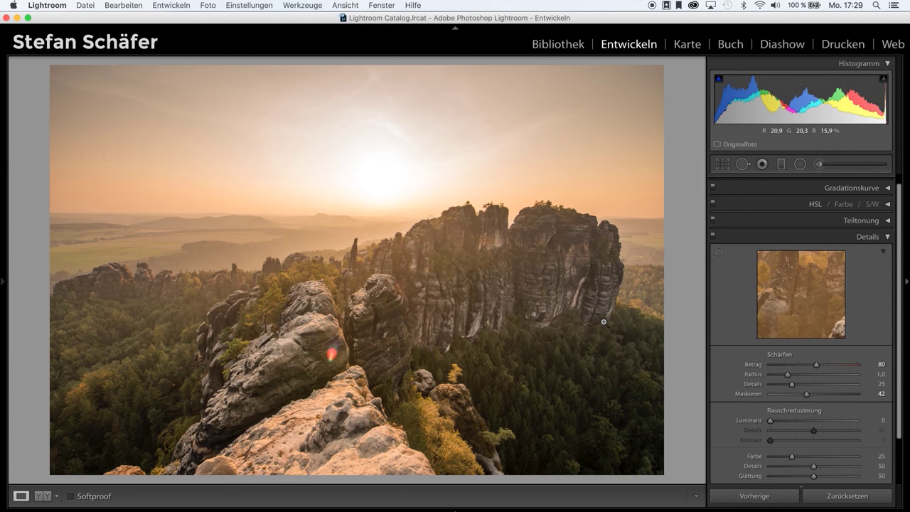
Step: At 1:1 on the upper-left sky, heal three dust spots using clean-sky sources
left_click(97, 170)
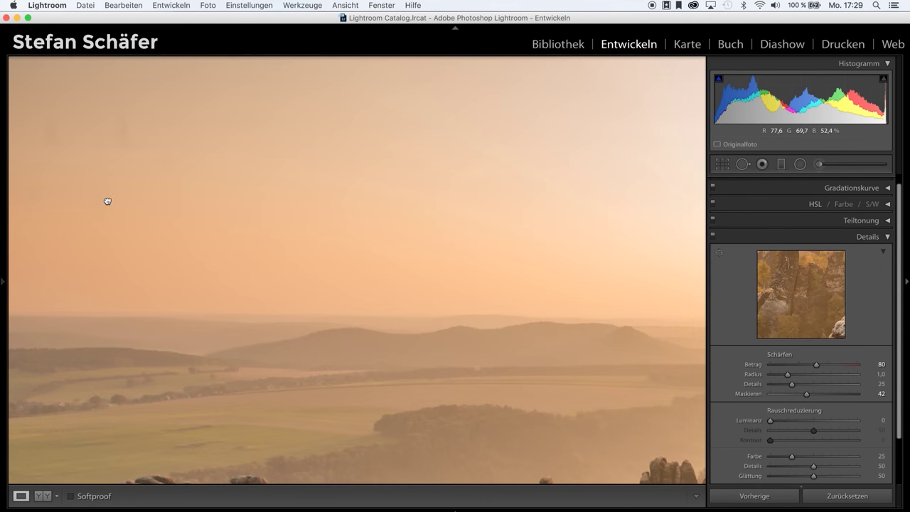
left_click_drag(106, 199, 214, 250)
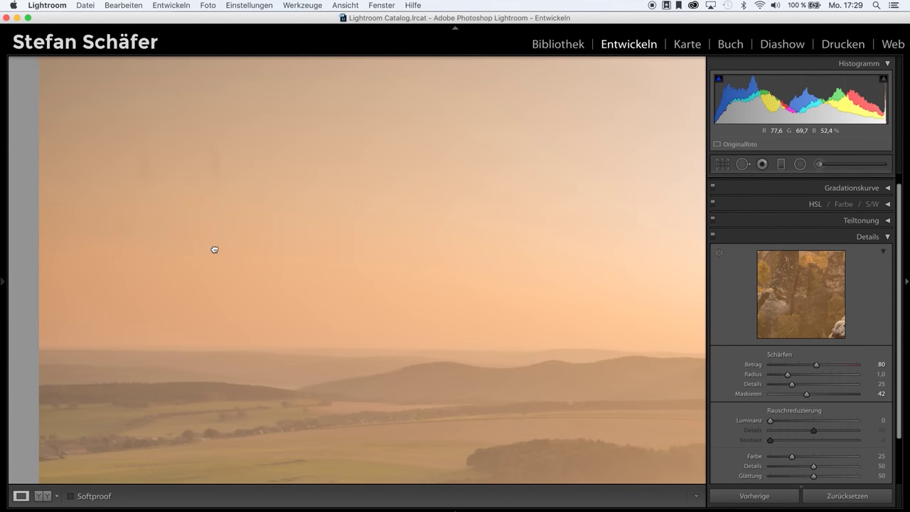
left_click(746, 166)
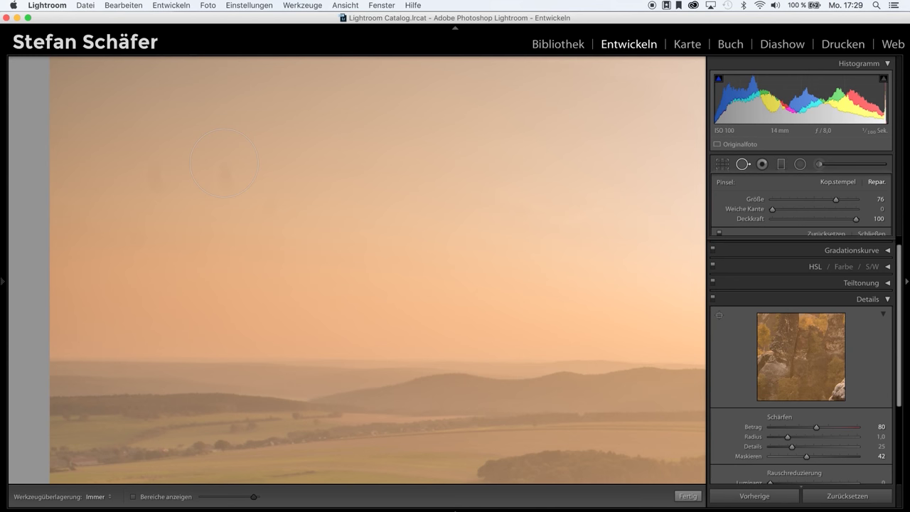
left_click(149, 179)
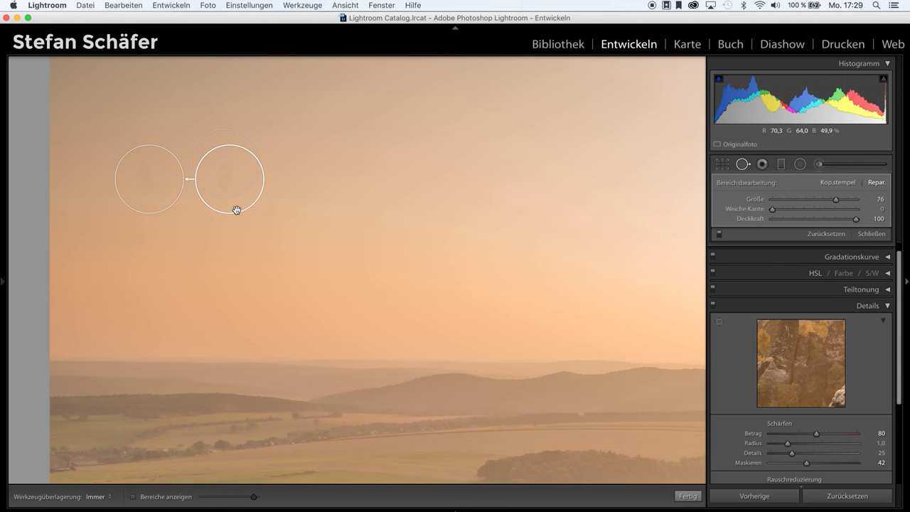
left_click_drag(236, 210, 171, 274)
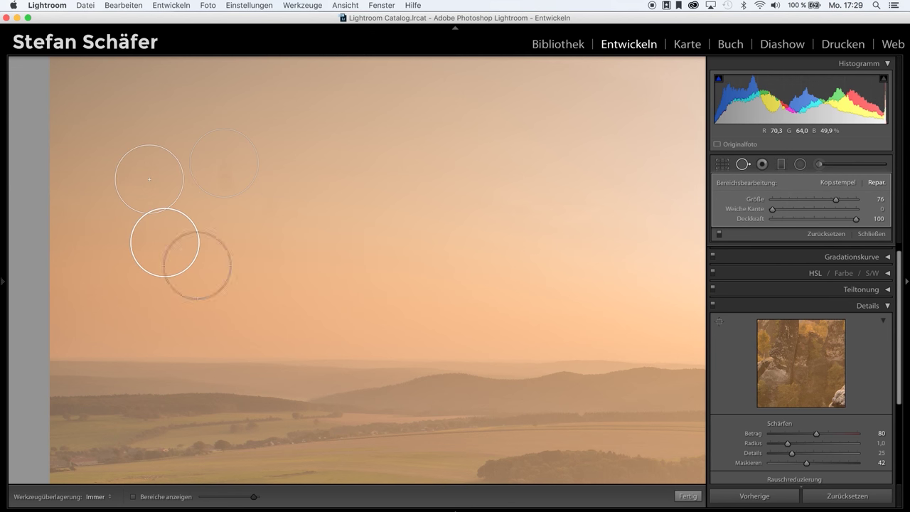
left_click(223, 162)
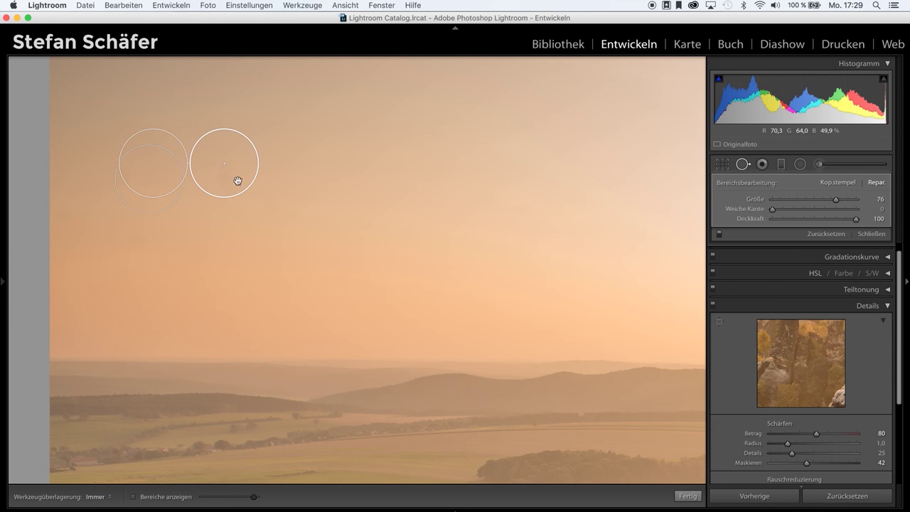
left_click_drag(152, 135, 171, 79)
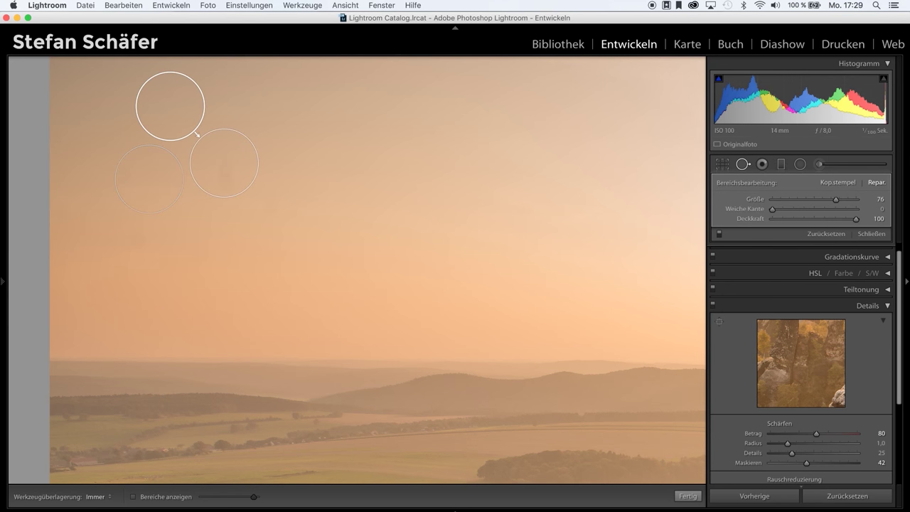
left_click(280, 208)
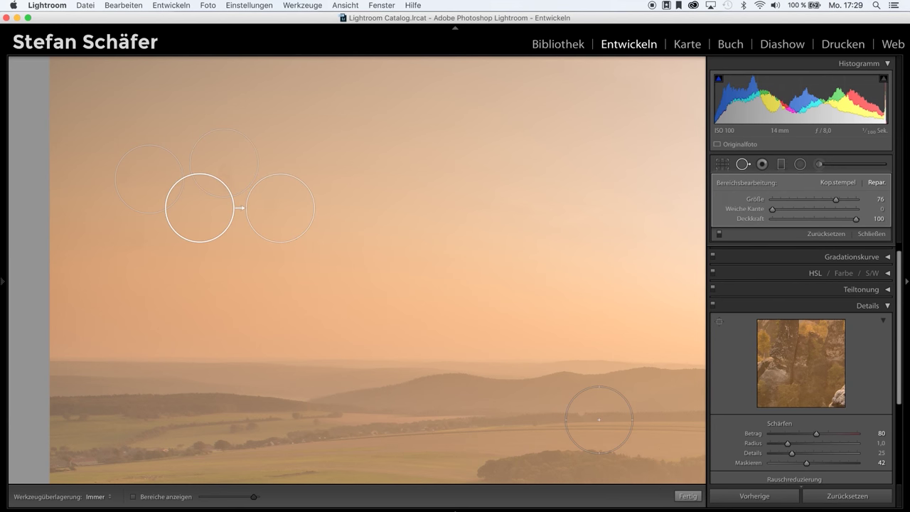
left_click(687, 495)
left_click(484, 270)
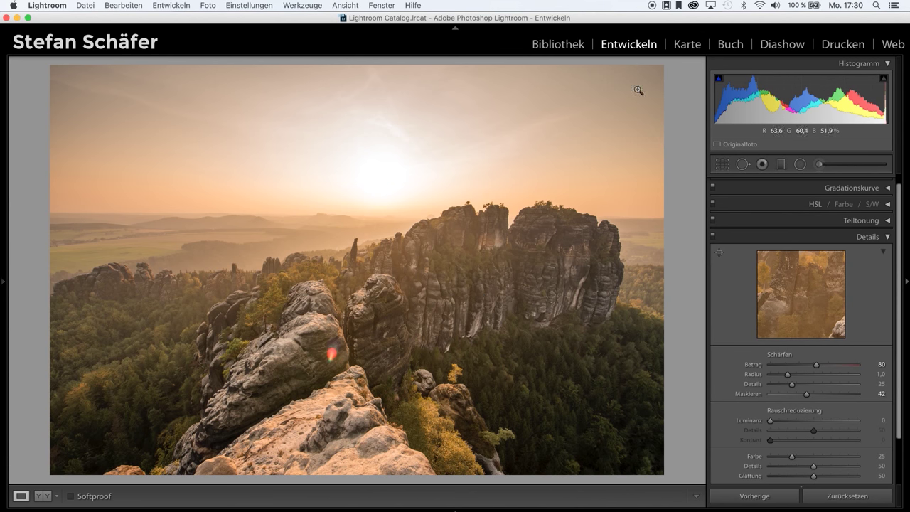
left_click(661, 74)
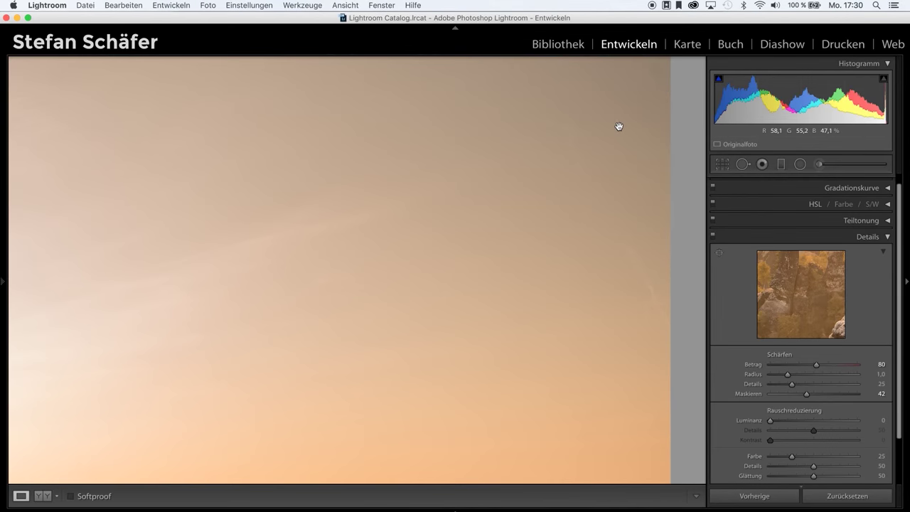
left_click(569, 158)
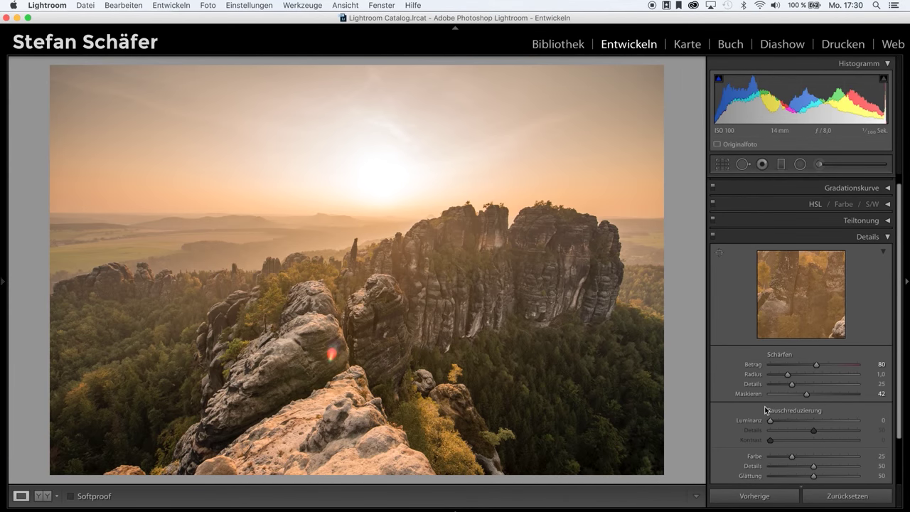
Step: Enable lens profile corrections, with chromatic aberration removal on, in Lens Corrections
scroll(764, 406, "down", 2)
scroll(765, 406, "down", 1)
scroll(764, 405, "down", 2)
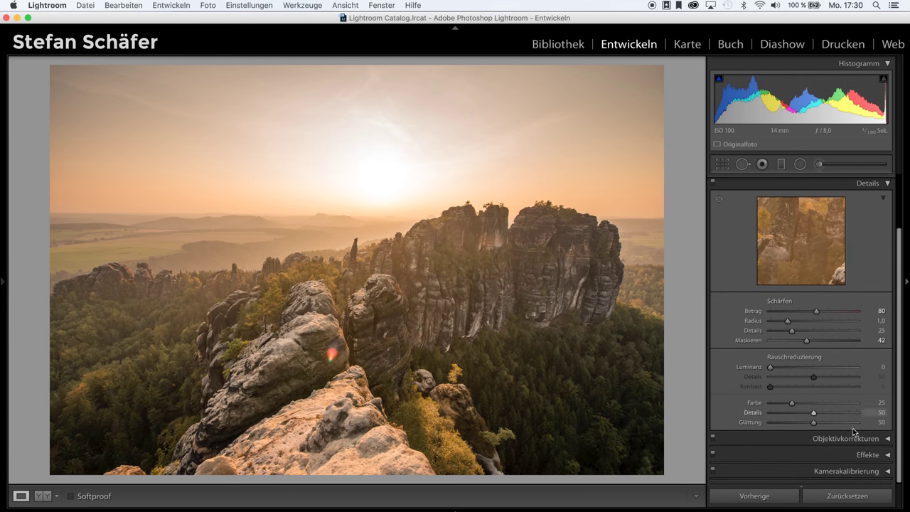
left_click(849, 436)
left_click(729, 341)
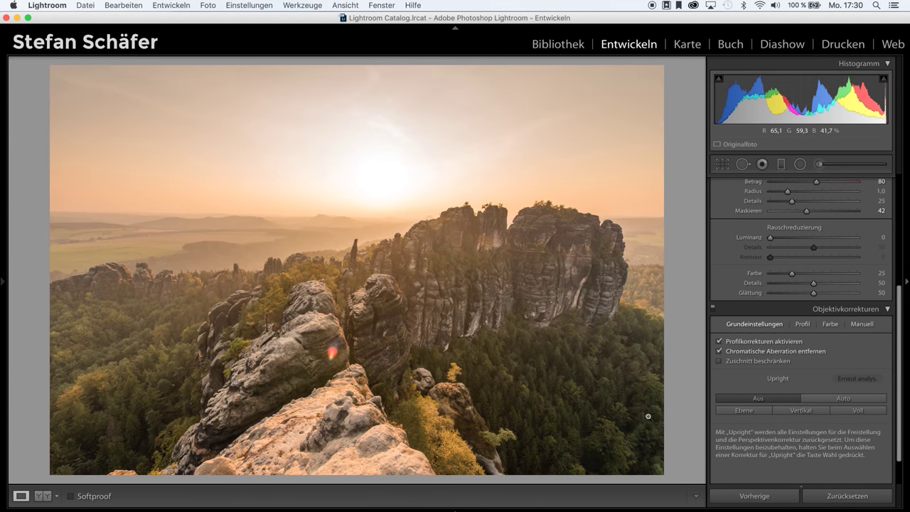
scroll(837, 337, "down", 2)
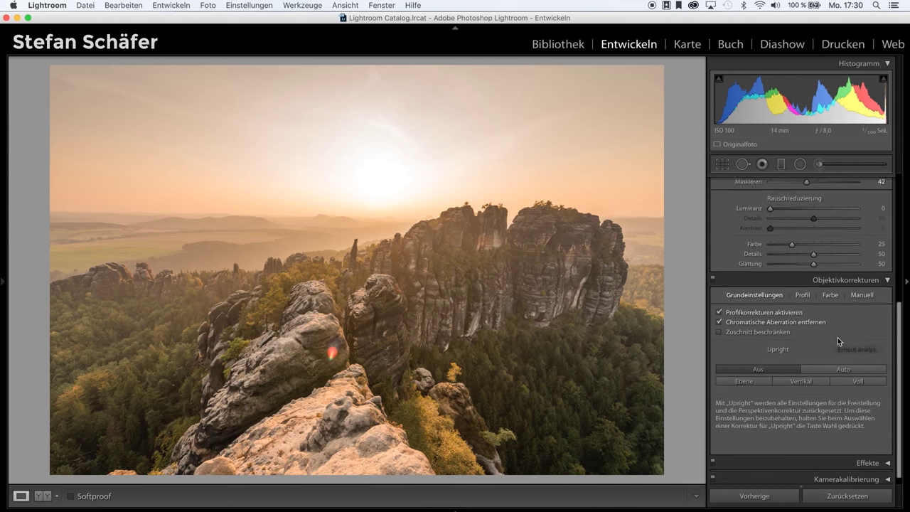
Step: Set the Effects post-crop vignette amount to −19 with highlight priority
left_click(879, 454)
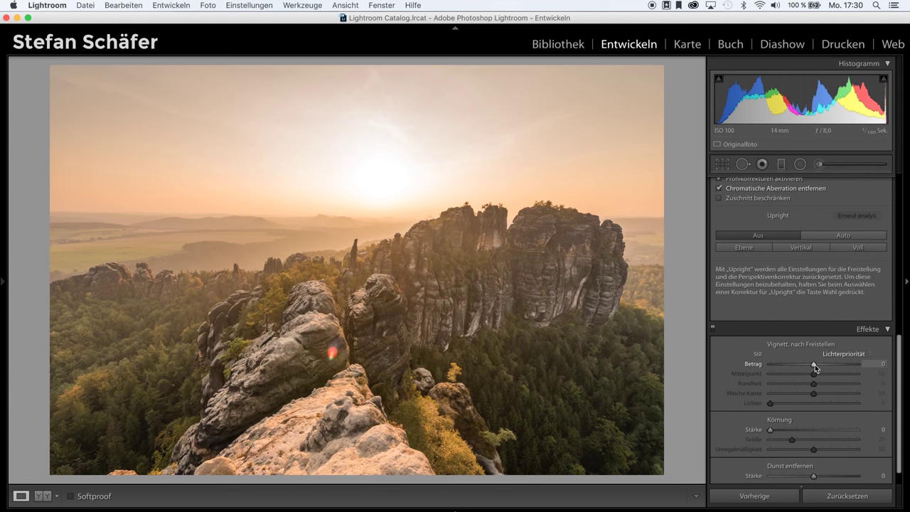
left_click_drag(814, 364, 806, 364)
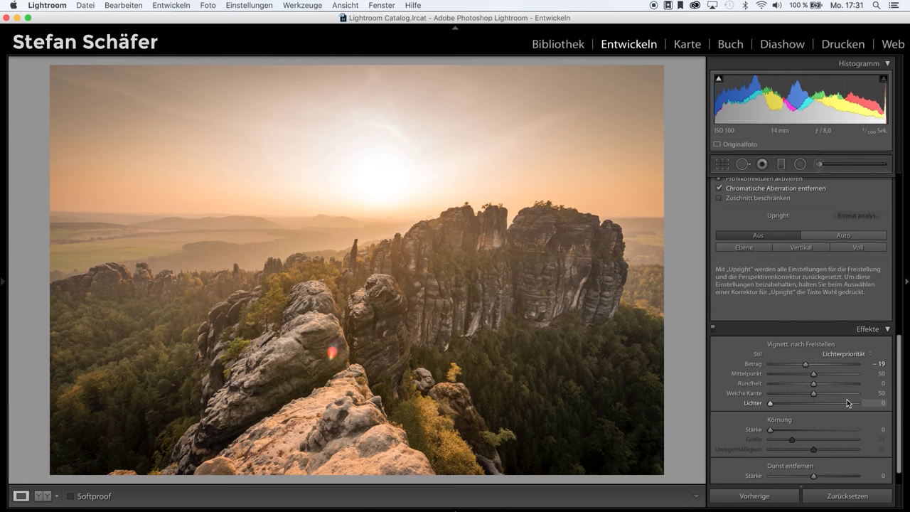
scroll(846, 403, "down", 1)
scroll(880, 469, "down", 2)
scroll(879, 473, "down", 1)
scroll(879, 475, "down", 2)
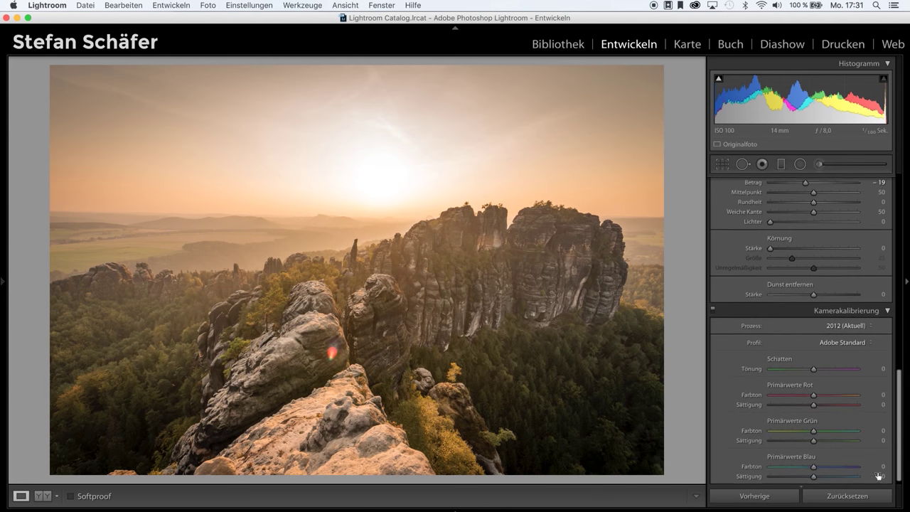
Step: Choose Camera Landscape as the Camera Calibration profile
left_click(846, 344)
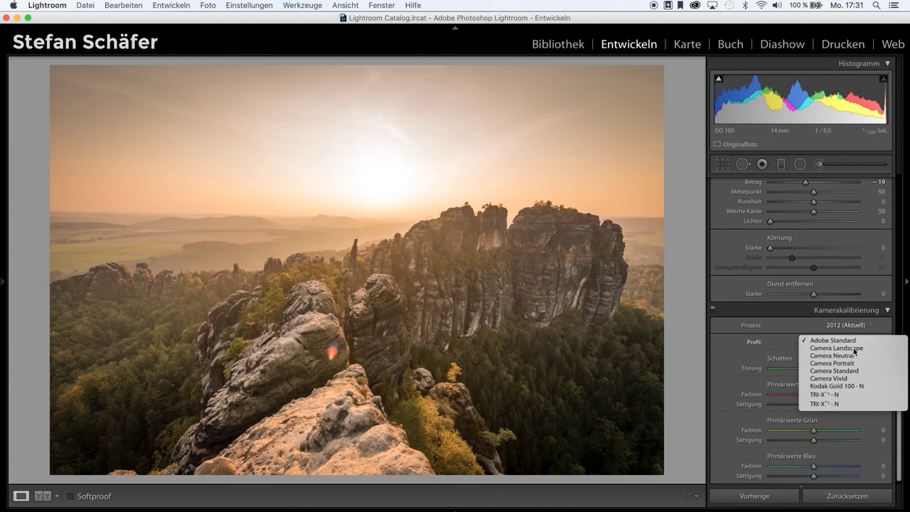
left_click(797, 345)
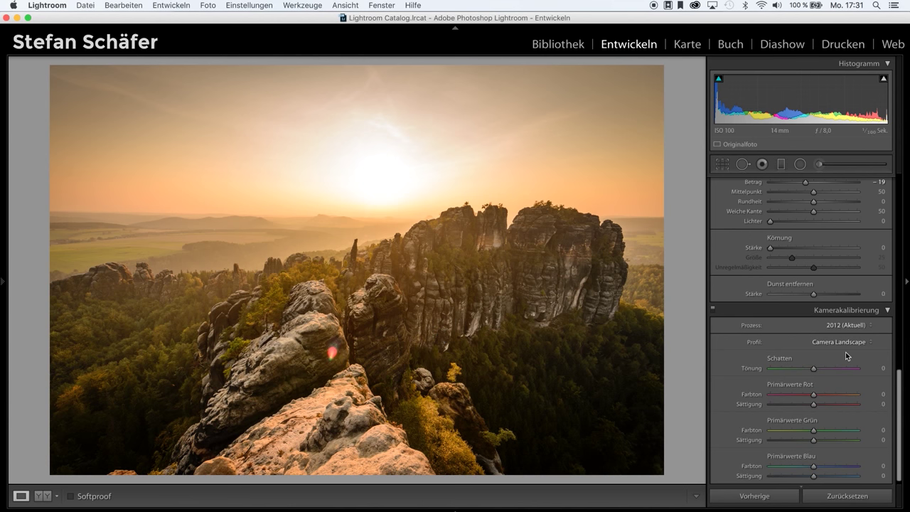
scroll(845, 352, "up", 3)
scroll(846, 352, "up", 3)
scroll(845, 352, "up", 3)
scroll(845, 352, "up", 3)
scroll(845, 352, "up", 3)
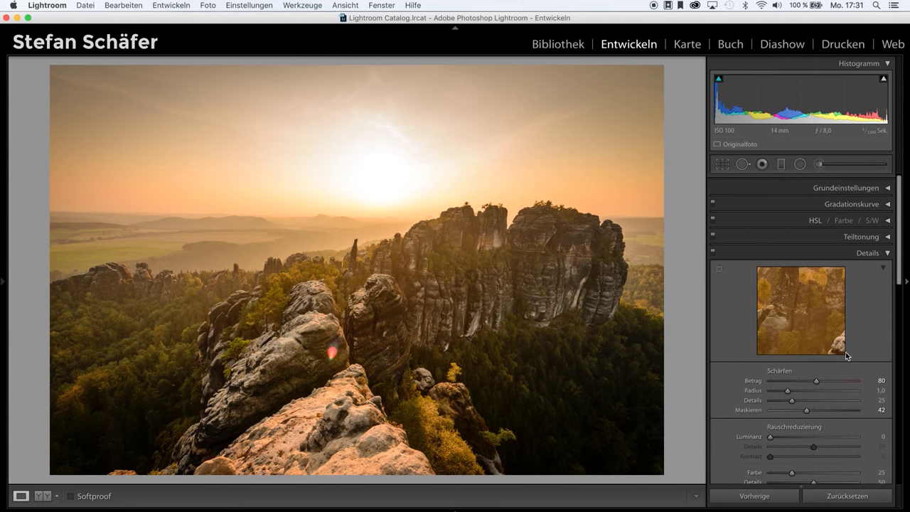
Step: In Split Toning, set highlight saturation 5, shadow hue 17 and shadow saturation 3
left_click(860, 231)
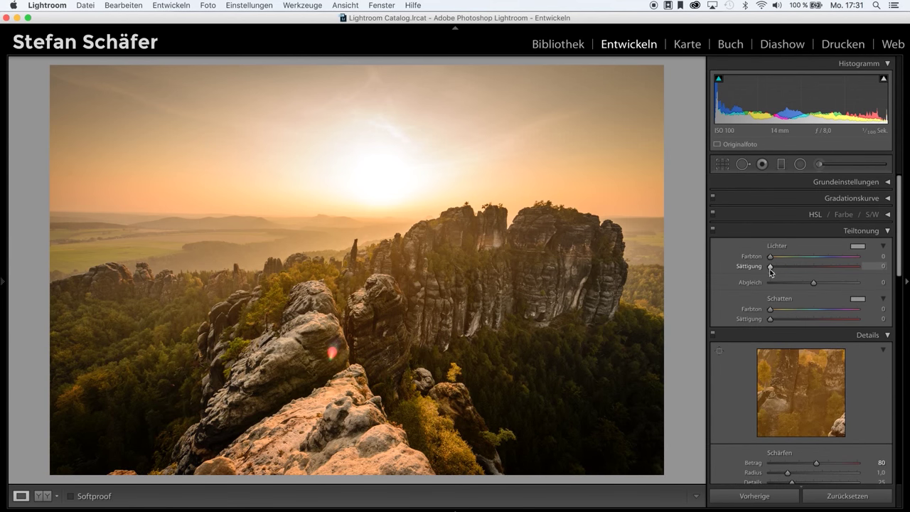
mouse_move(772, 269)
left_mouse_down()
mouse_move(799, 255)
mouse_move(831, 257)
mouse_move(771, 263)
mouse_move(848, 260)
mouse_move(755, 261)
mouse_move(775, 266)
left_mouse_up()
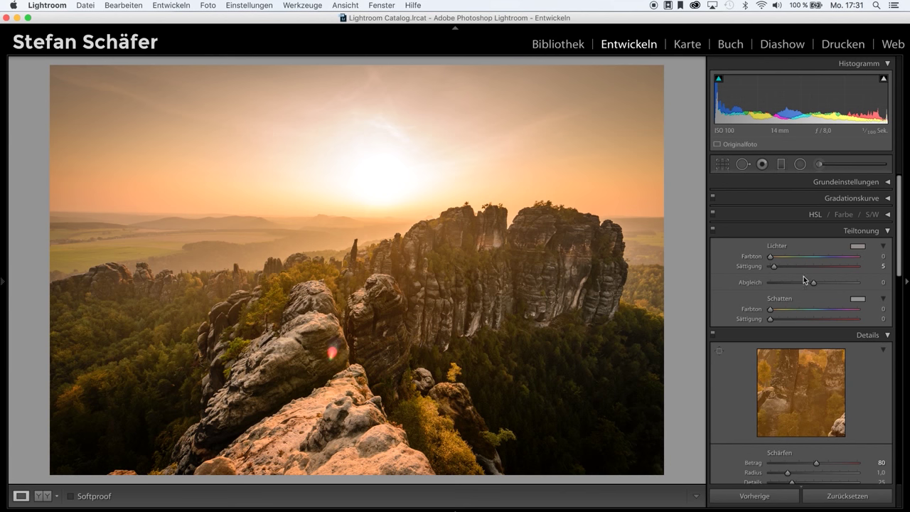
left_click_drag(765, 309, 774, 310)
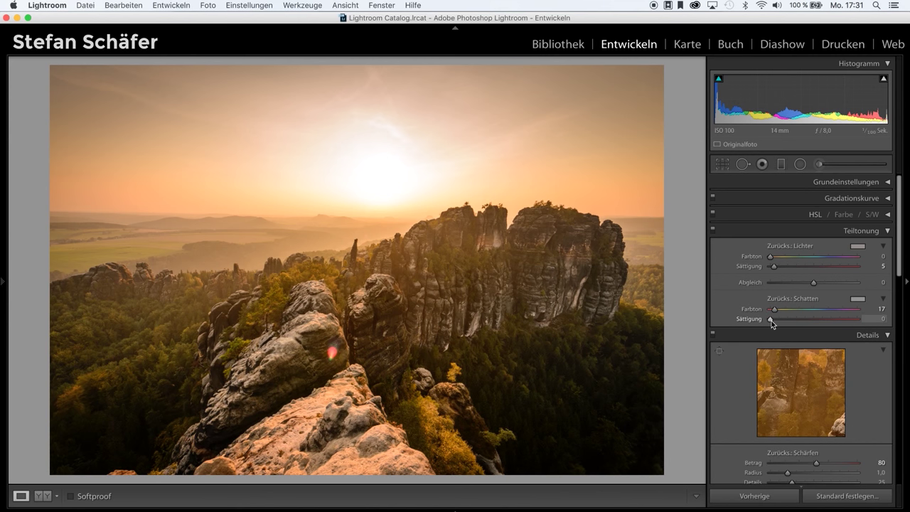
key("alt")
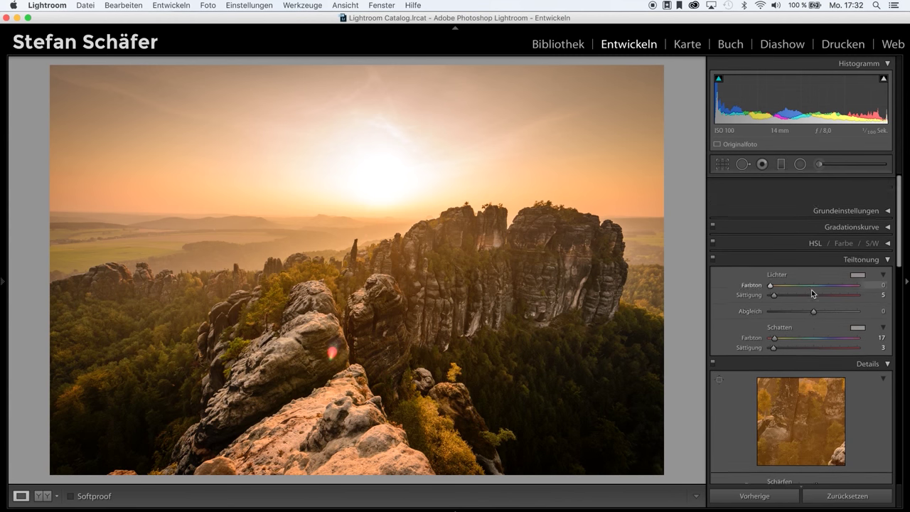
Step: Reset the Adjustment Brush effects to zero and set its Dehaze to -16
left_click(838, 167)
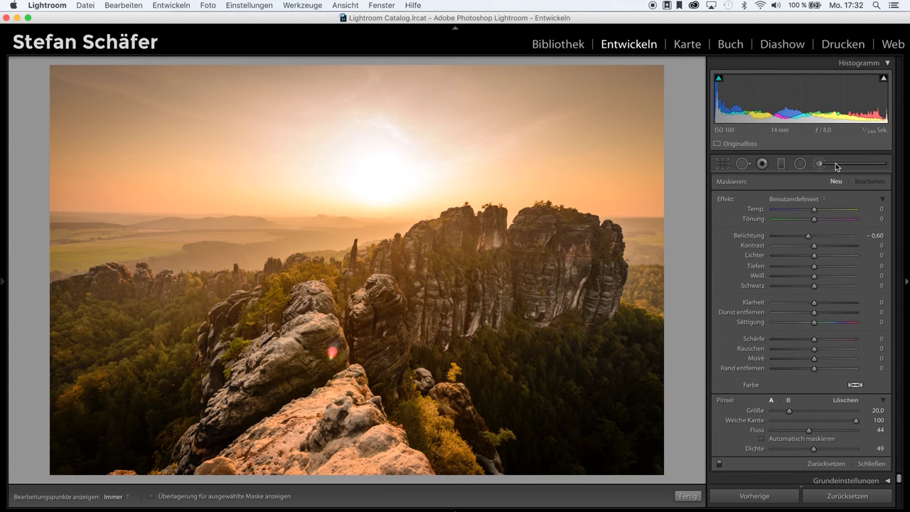
key("alt")
left_click(732, 202, "alt")
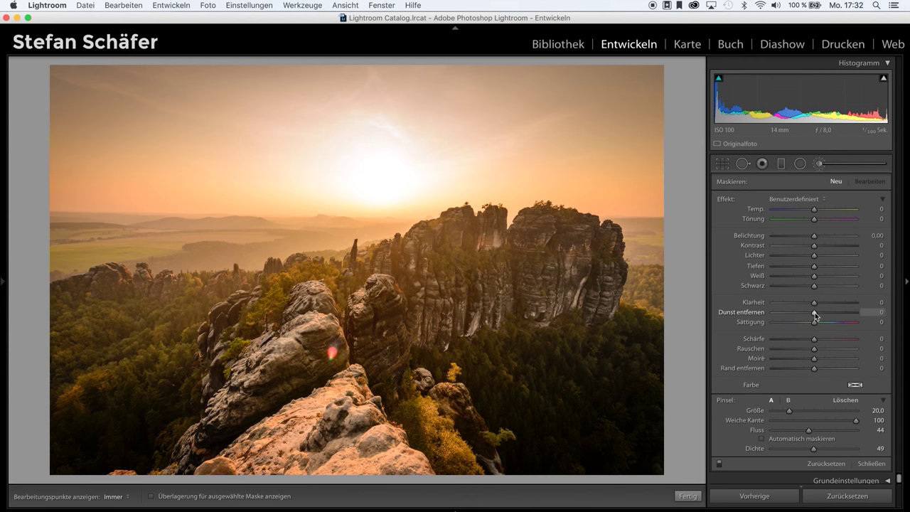
left_click_drag(814, 312, 810, 313)
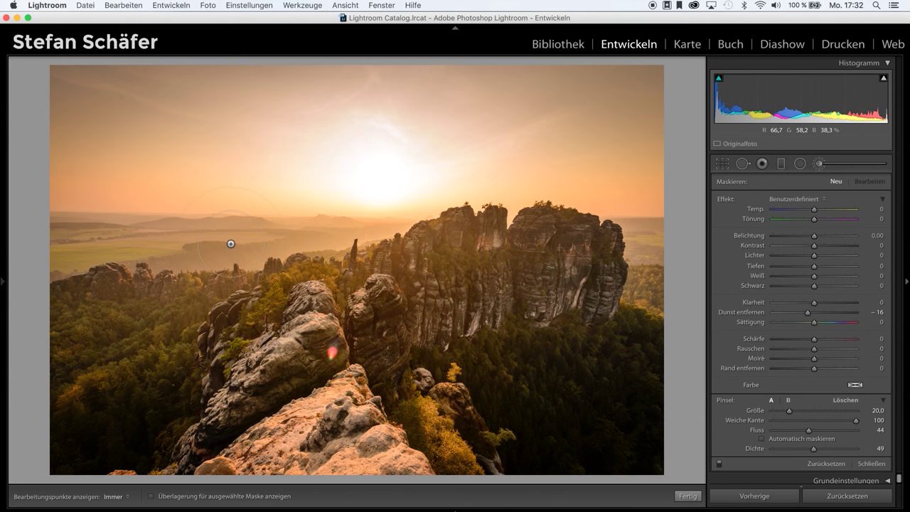
Step: Paint Dehaze -16 strokes over the left forest and the right side of the rocks
key("h")
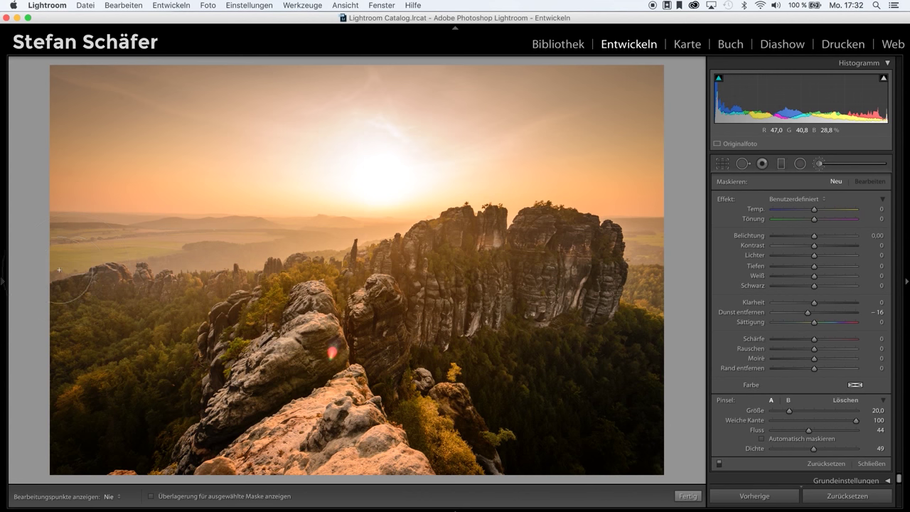
mouse_move(163, 285)
left_mouse_down()
mouse_move(57, 309)
mouse_move(78, 306)
left_mouse_up()
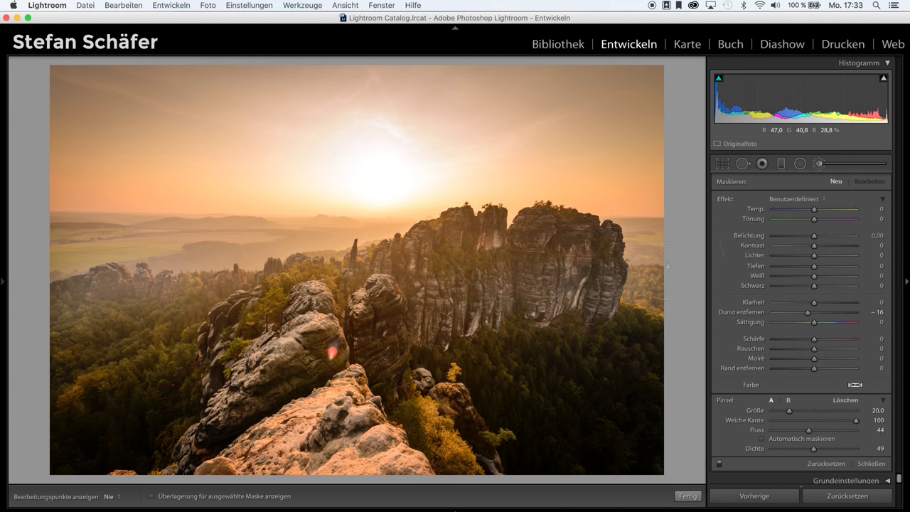
key("h")
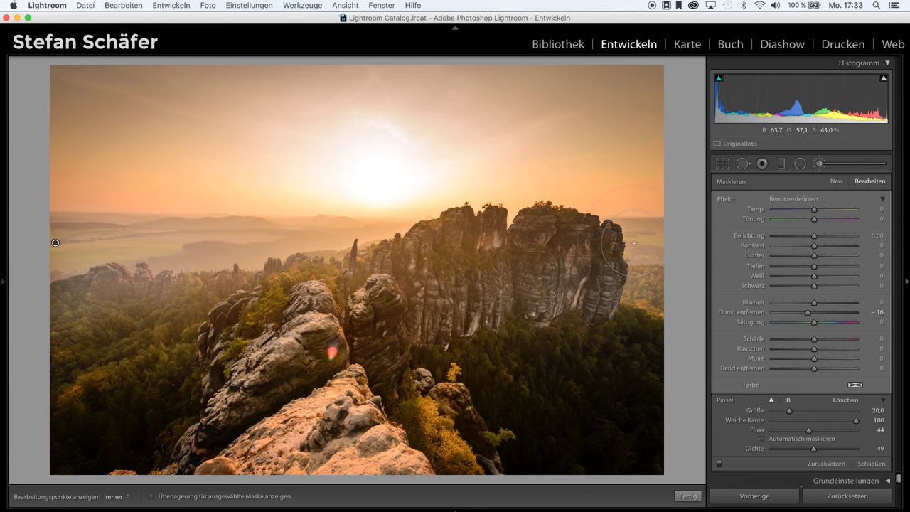
left_click_drag(652, 248, 388, 265)
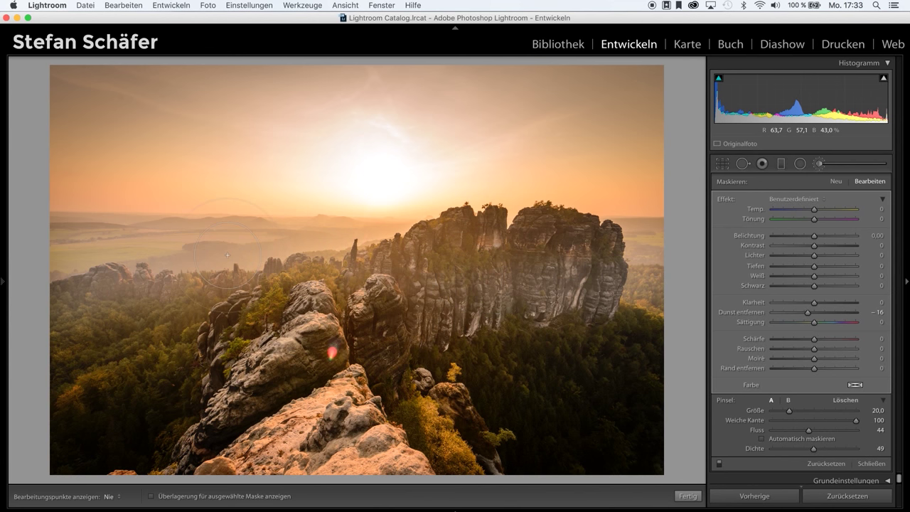
key("h")
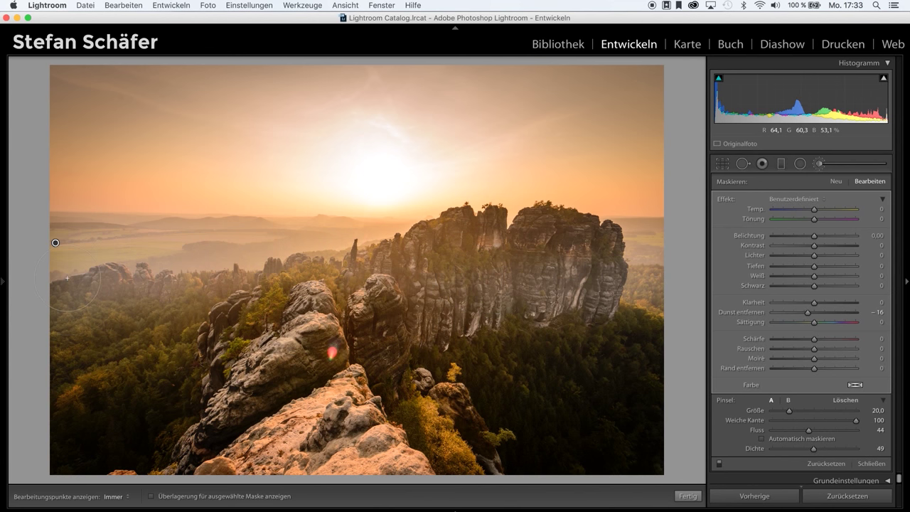
Step: Paint more Dehaze -16 strokes across the rock face and the lower-left forest
scroll(201, 260, "down", 3)
left_click_drag(501, 269, 651, 244)
key("h")
left_click_drag(660, 301, 415, 290)
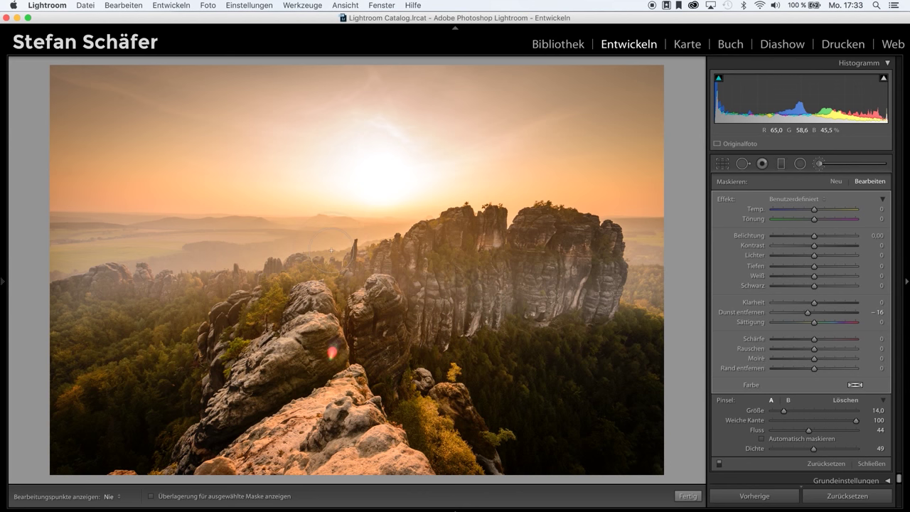
key("h")
key("h")
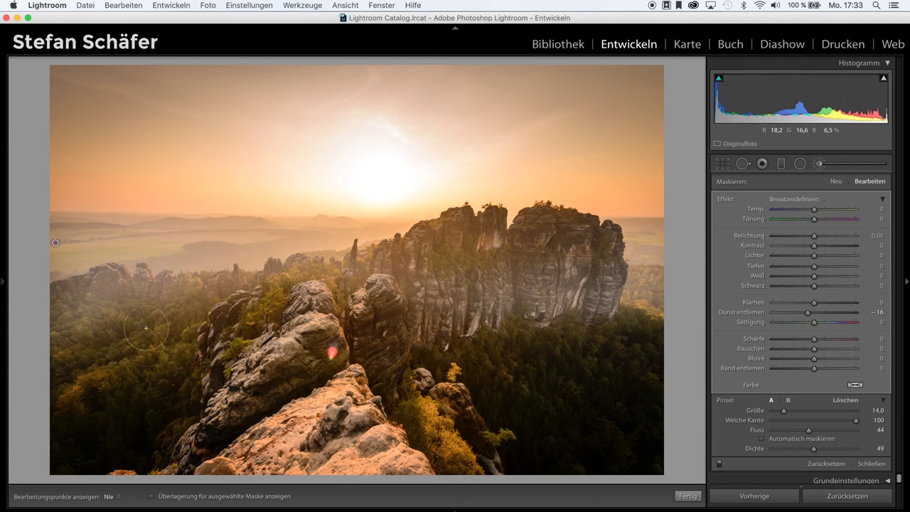
left_click_drag(14, 363, 182, 307)
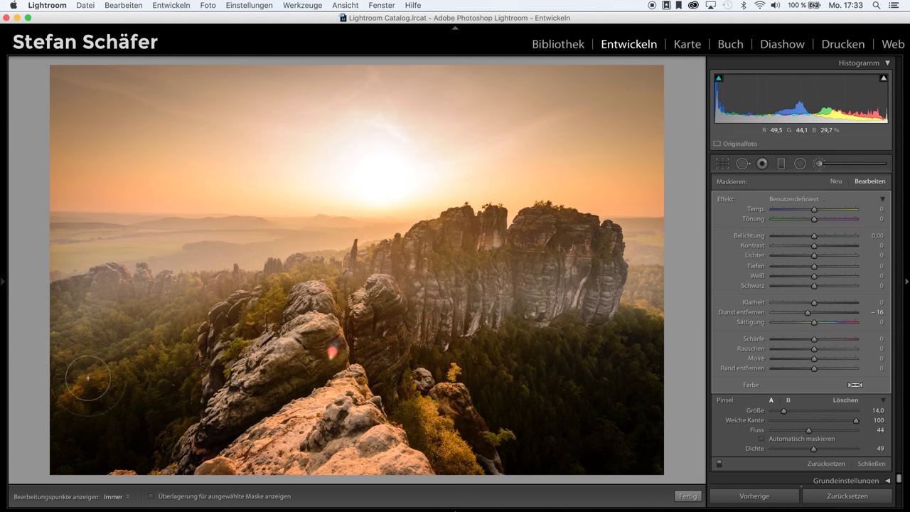
left_click_drag(73, 383, 202, 309)
key("h")
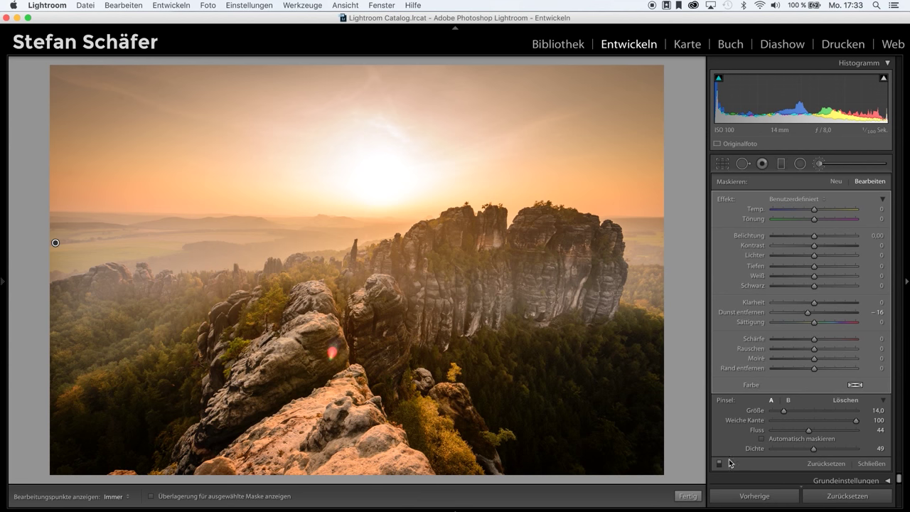
Step: Toggle the haze brush adjustment off and on to compare the image
left_click(719, 464)
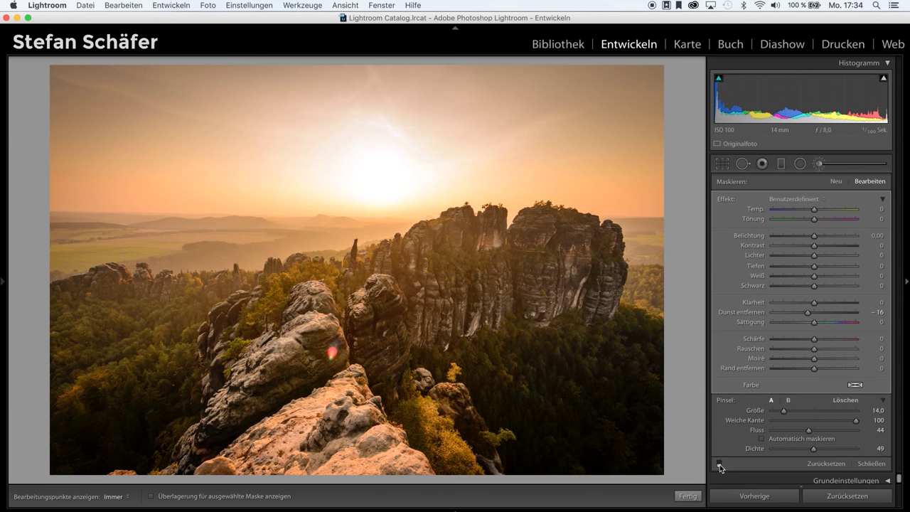
left_click(718, 464)
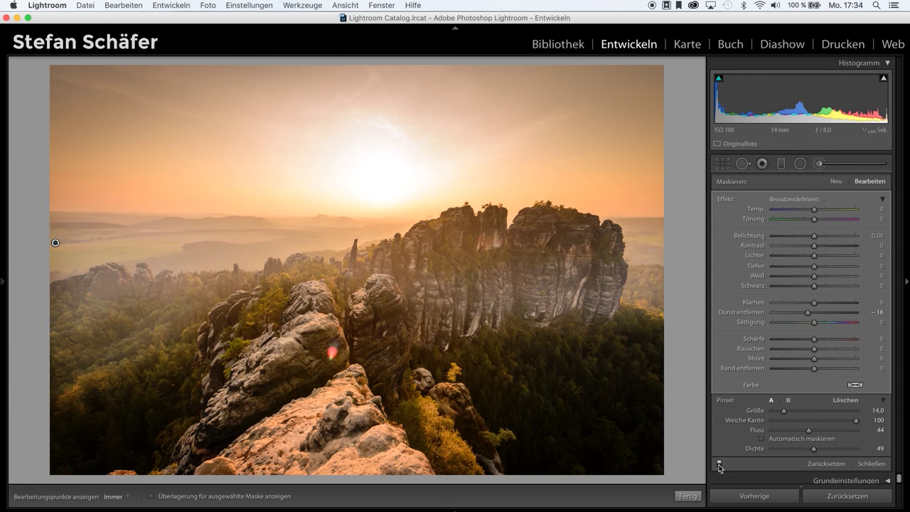
left_click(719, 463)
left_click(719, 464)
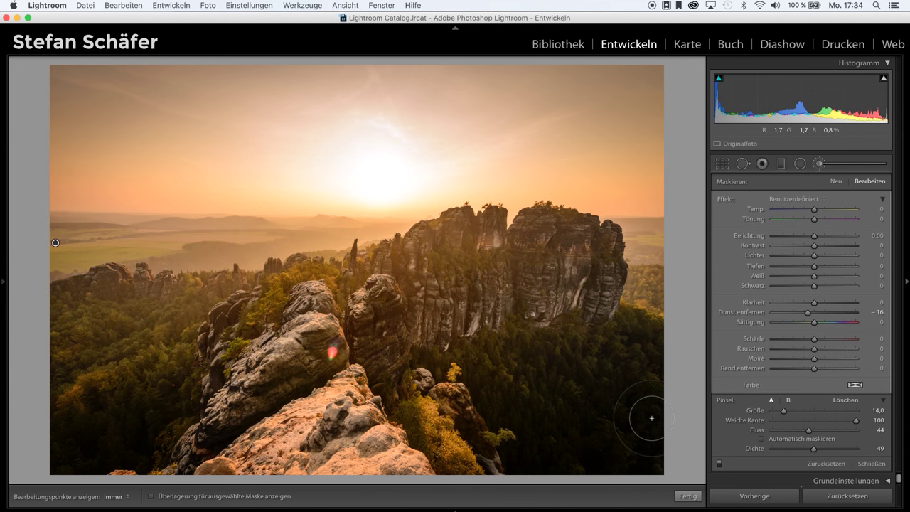
Step: Paint haze over the right-hand forest and close the Adjustment Brush
key("h")
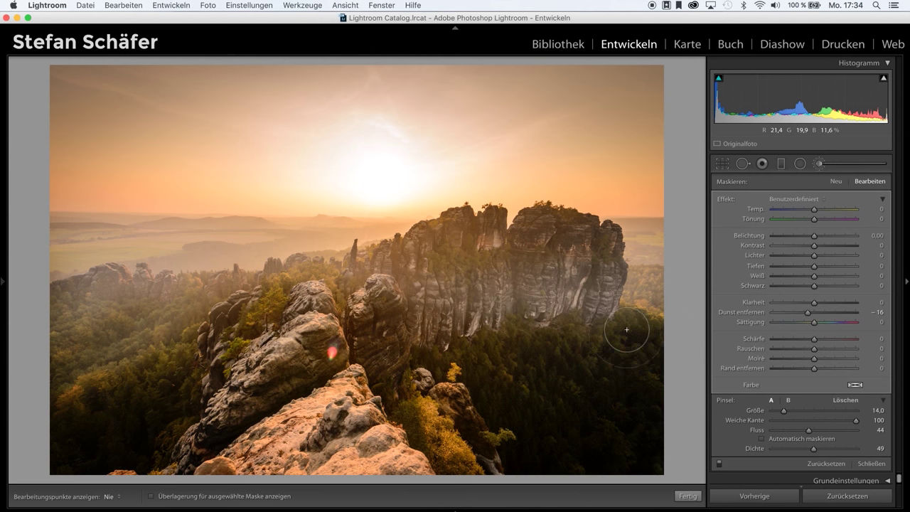
mouse_move(545, 357)
left_mouse_down()
mouse_move(462, 343)
mouse_move(662, 315)
left_mouse_up()
key("h")
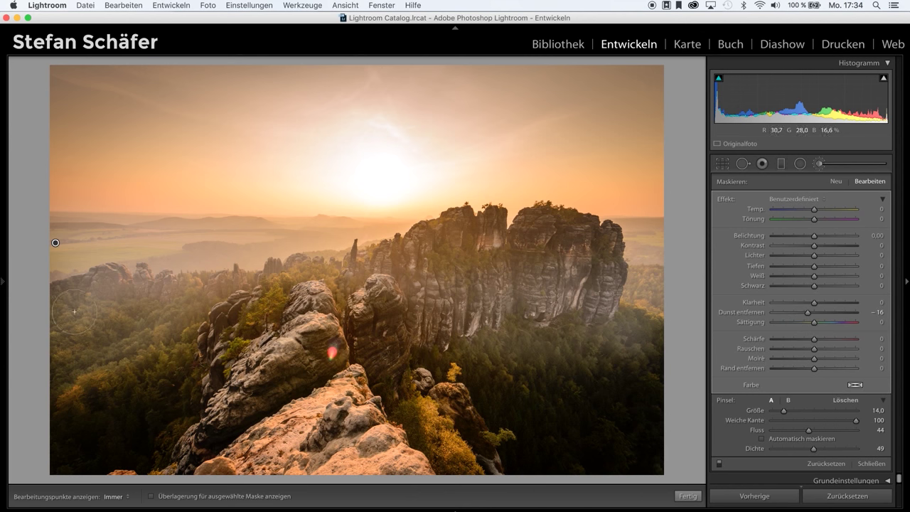
key("h")
key("h")
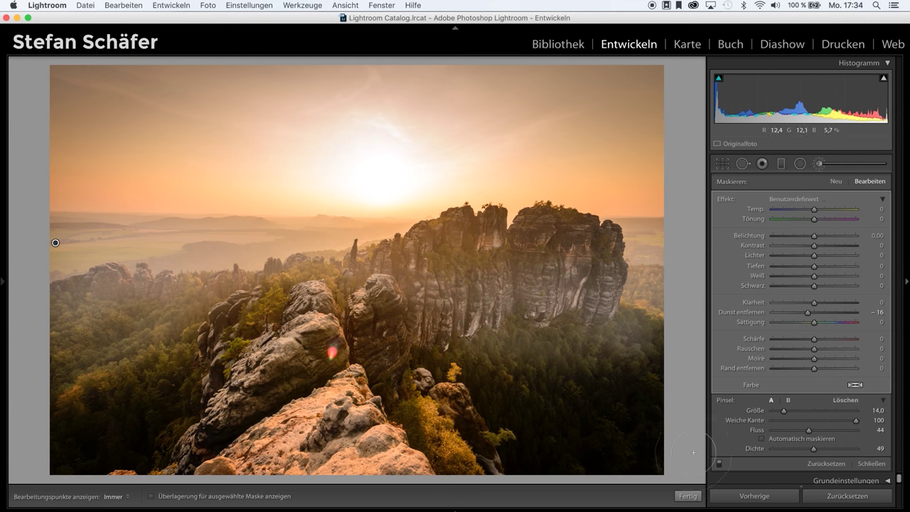
left_click(681, 496)
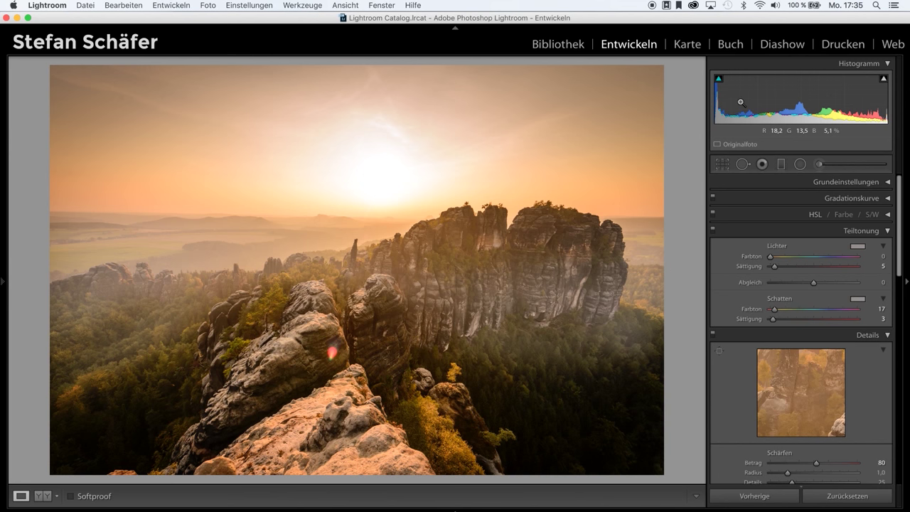
Step: Heal the red lens flare on the left rocks with Spot Removal at size 77
left_click(741, 167)
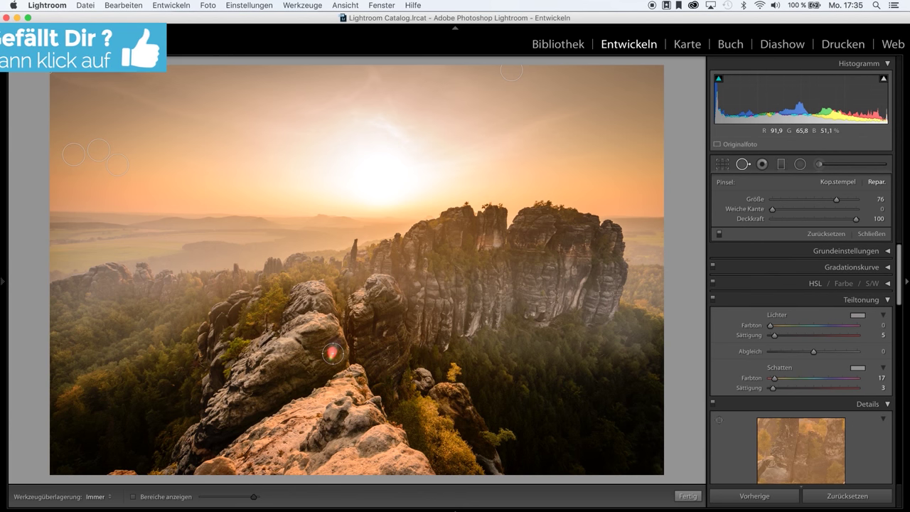
left_click(333, 352)
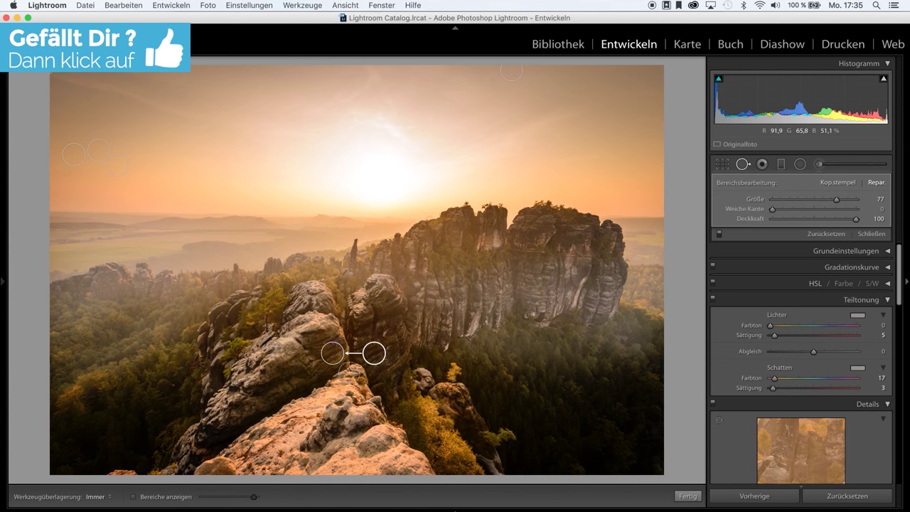
left_click(688, 495)
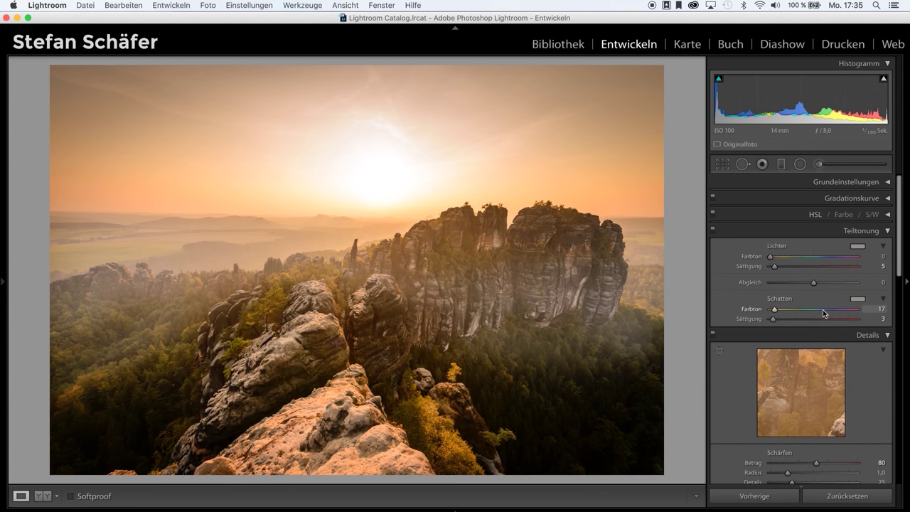
Step: Set the post-crop vignette amount in the Effects panel to -27
scroll(822, 309, "down", 5)
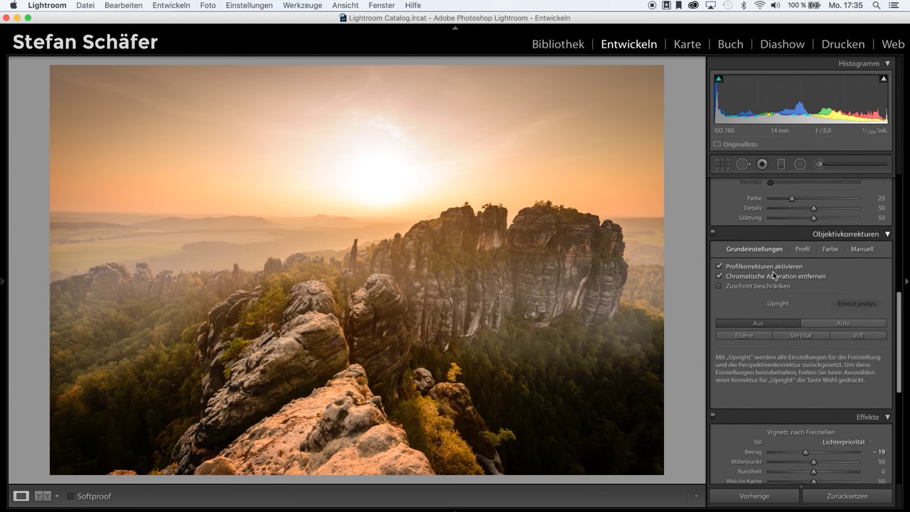
scroll(772, 272, "down", 6)
left_click_drag(813, 341, 801, 344)
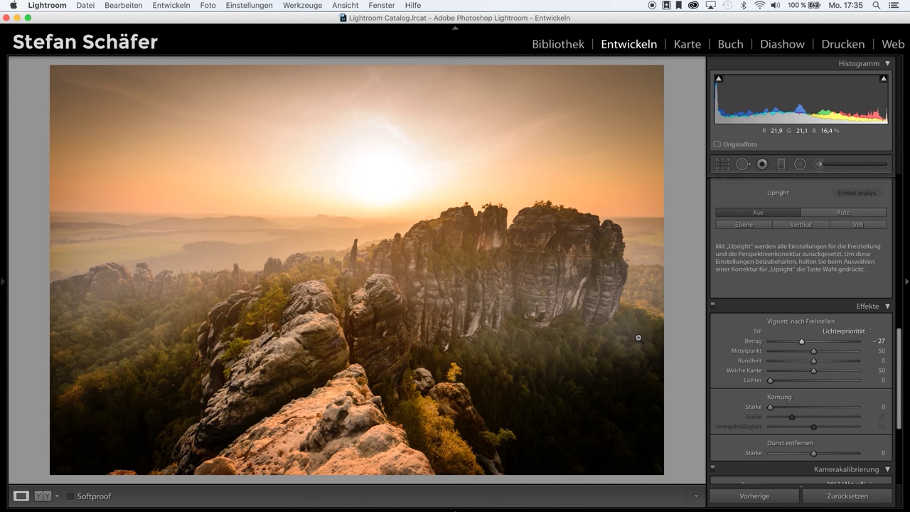
key("shift")
key("backslash")
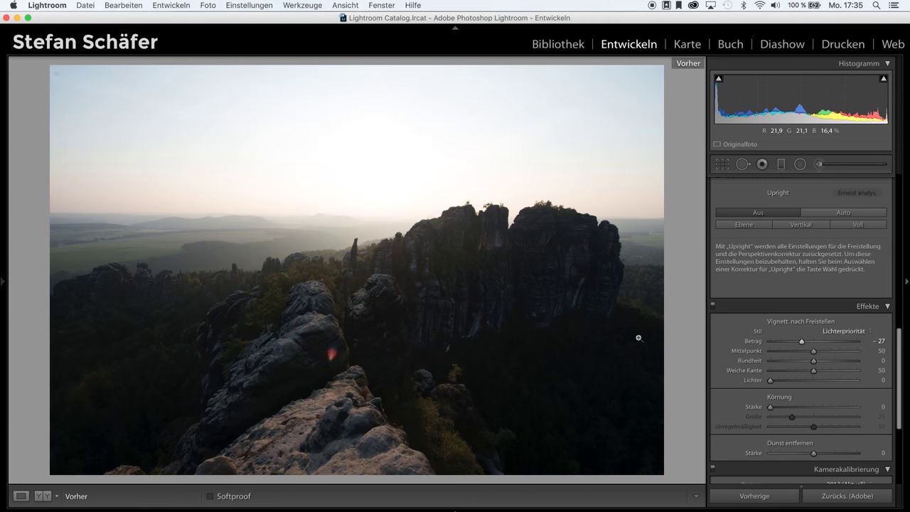
key("backslash")
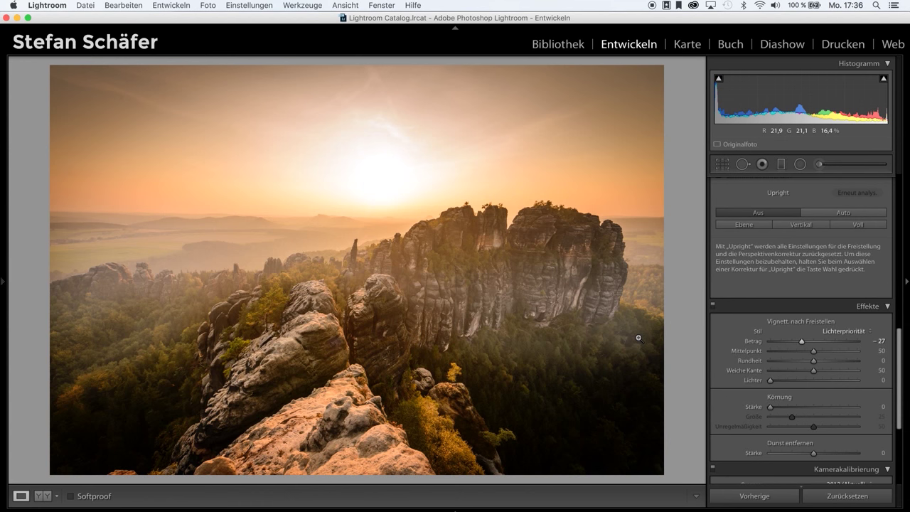
key("shift+y")
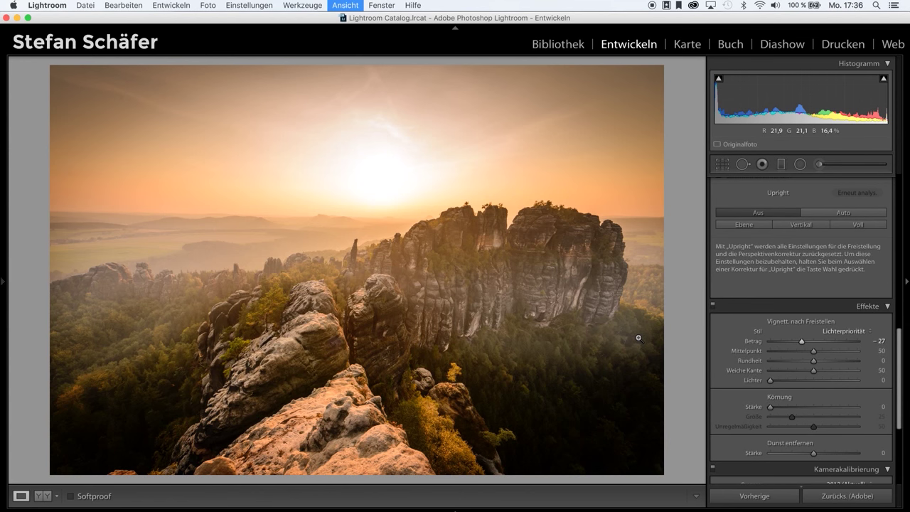
key("backslash")
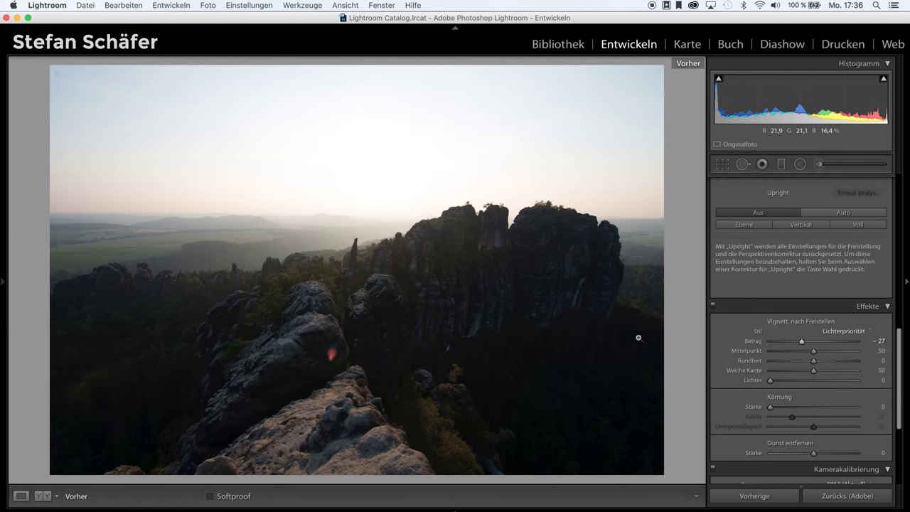
key("backslash")
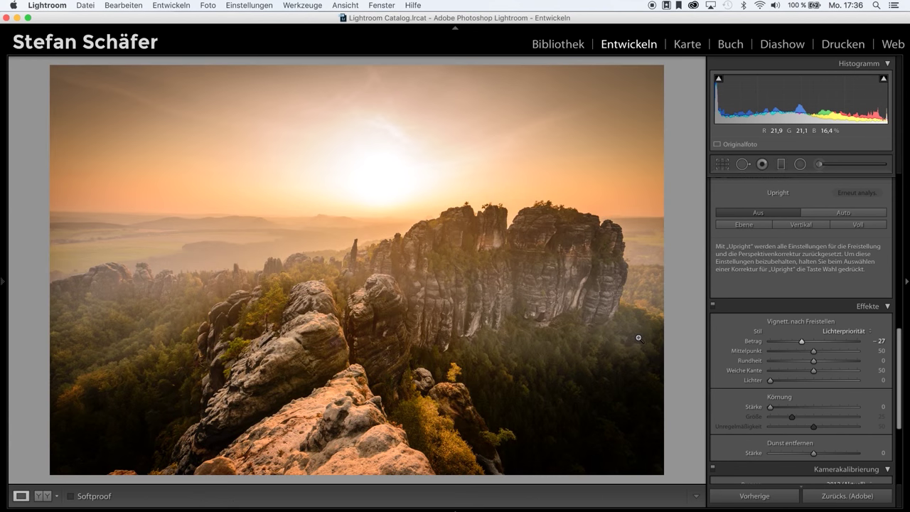
key("backslash")
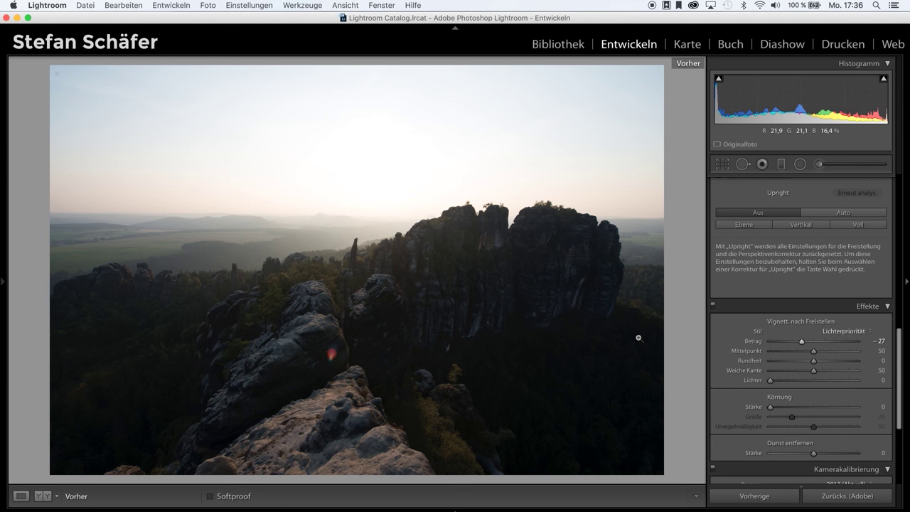
key("backslash")
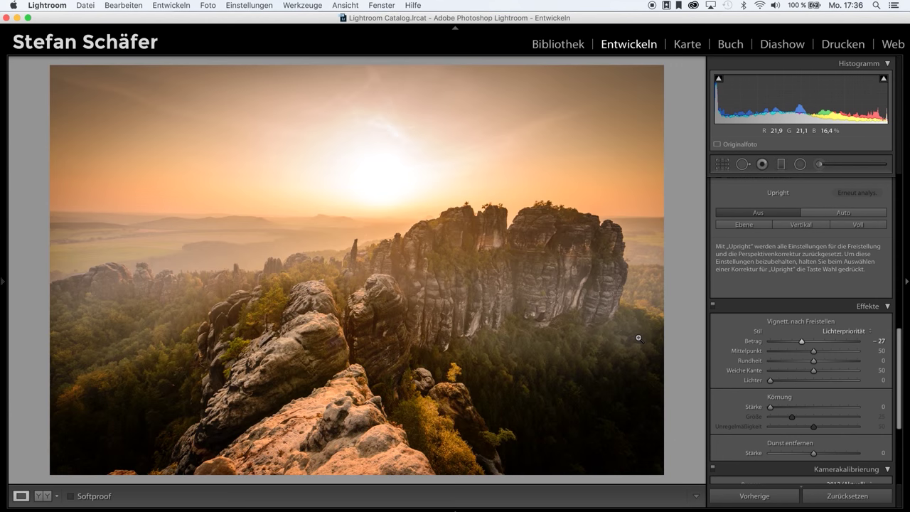